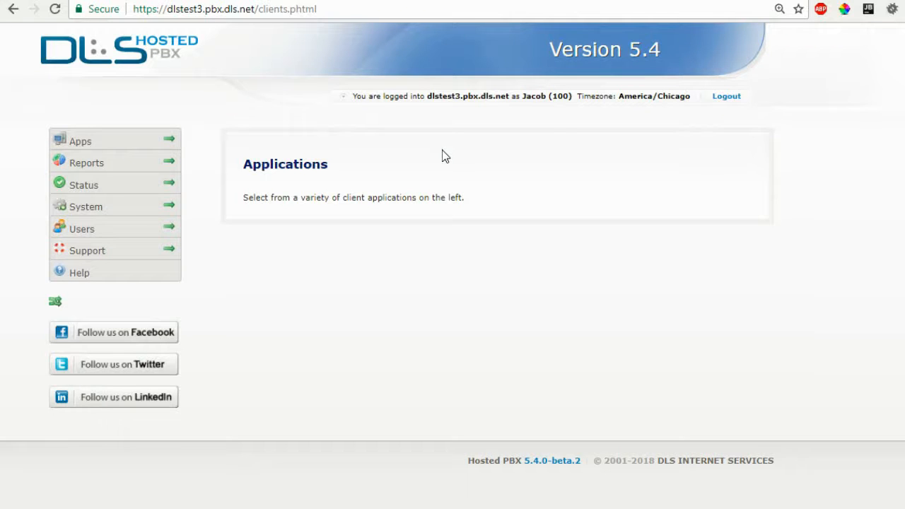
# Open the Call Recordings app and set the user group filter to ALL.
pyautogui.click(189, 141)
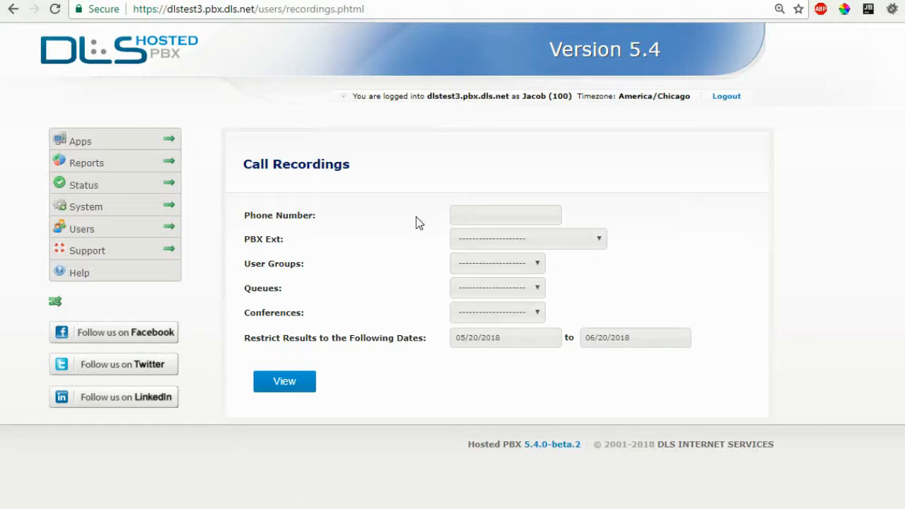
pyautogui.click(474, 272)
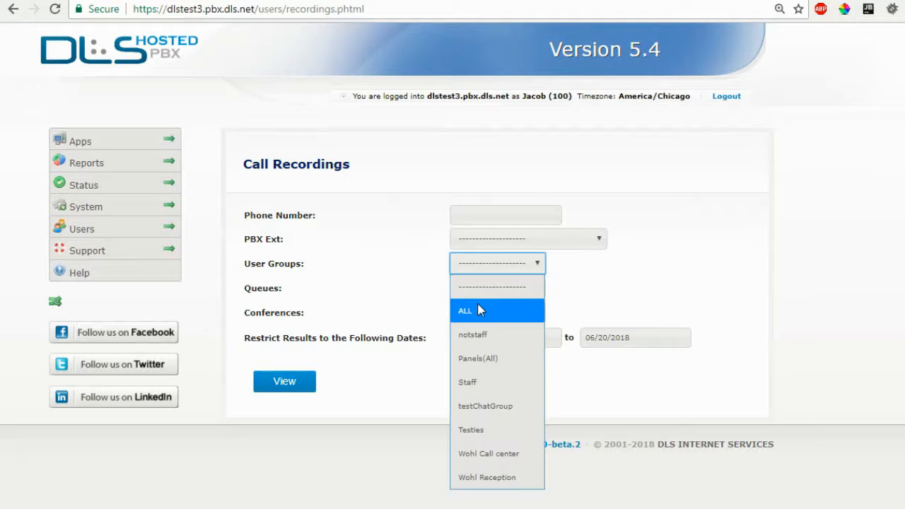
pyautogui.click(479, 311)
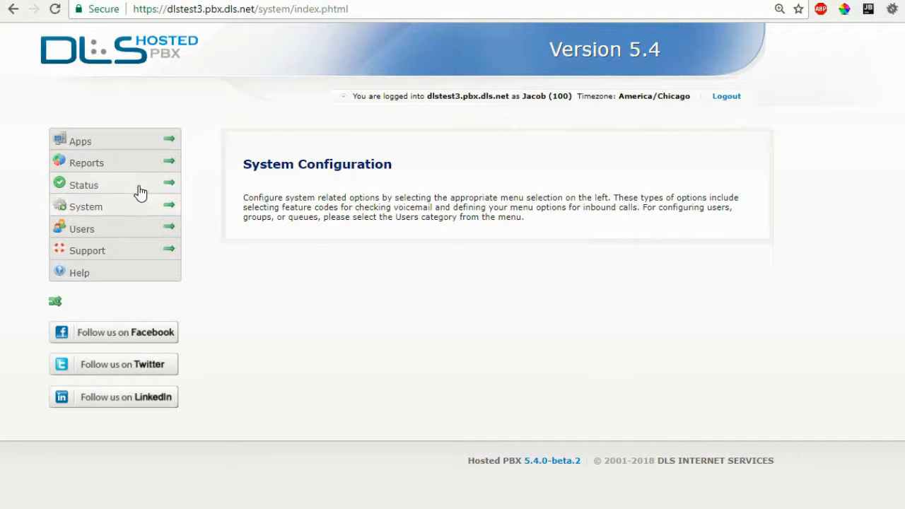
# In the Default call routing branch, add a Dial Outbound step to rule 847XXXXXXX using Matching Extension Pattern and Automatic caller ID.
pyautogui.moveTo(143, 205)
pyautogui.moveTo(250, 95)
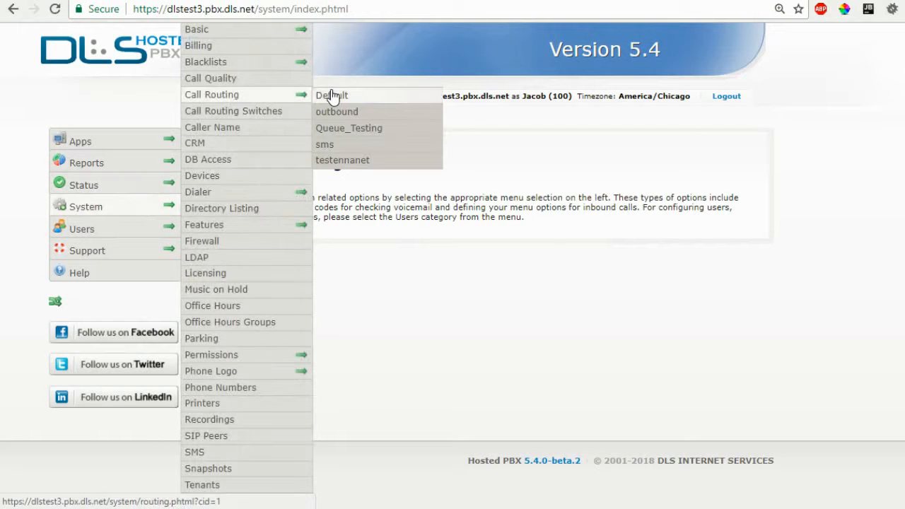
pyautogui.click(333, 96)
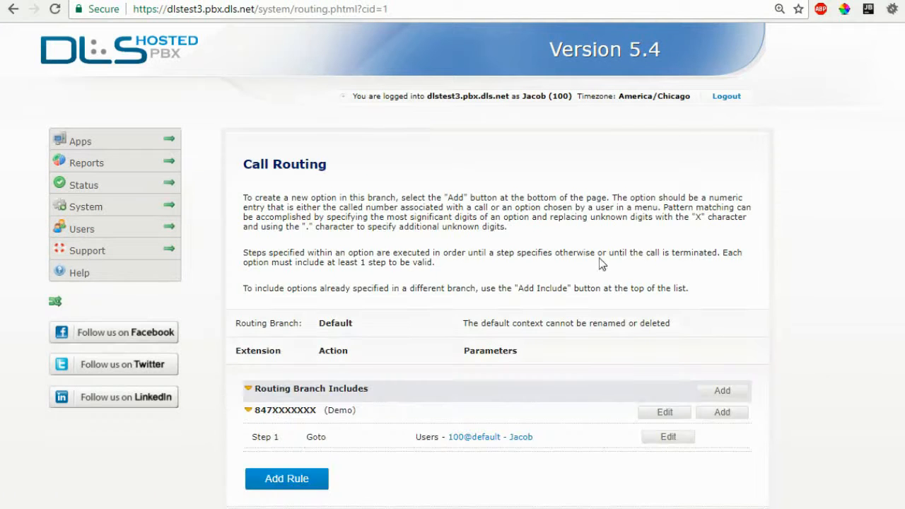
pyautogui.click(722, 413)
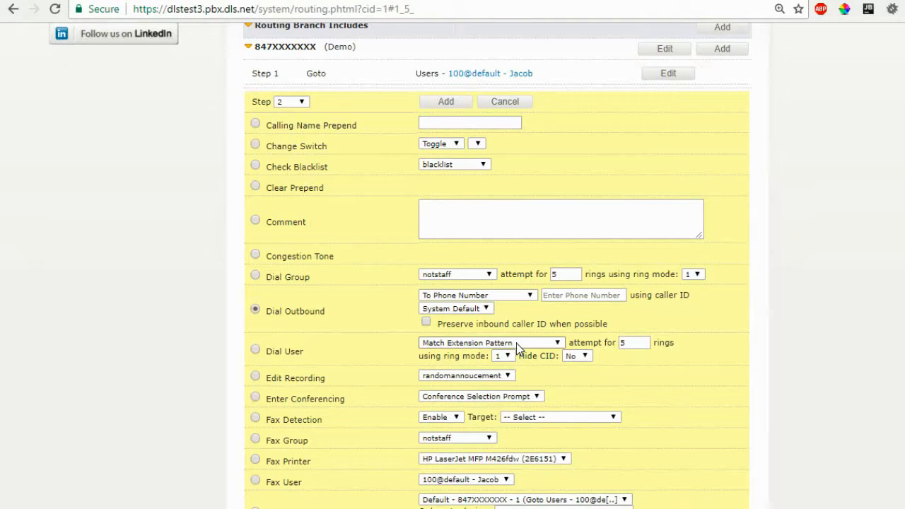
pyautogui.click(506, 295)
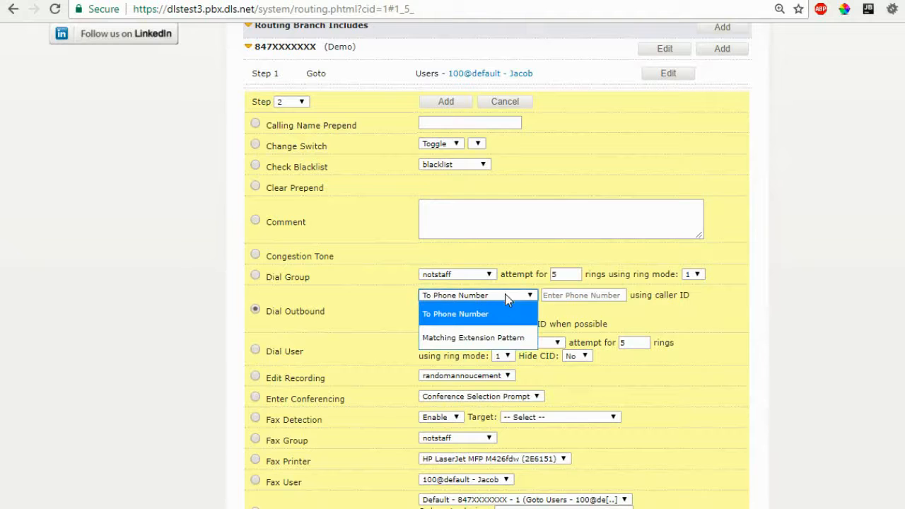
pyautogui.click(500, 337)
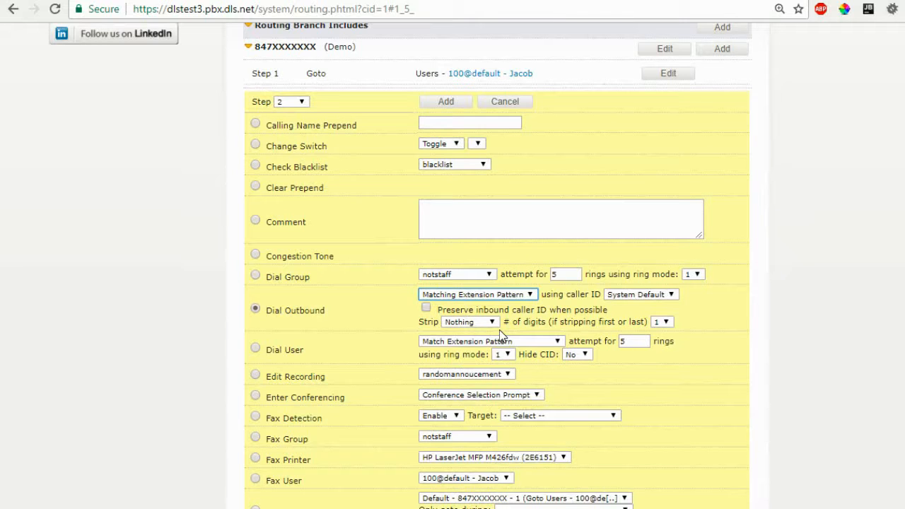
pyautogui.click(621, 295)
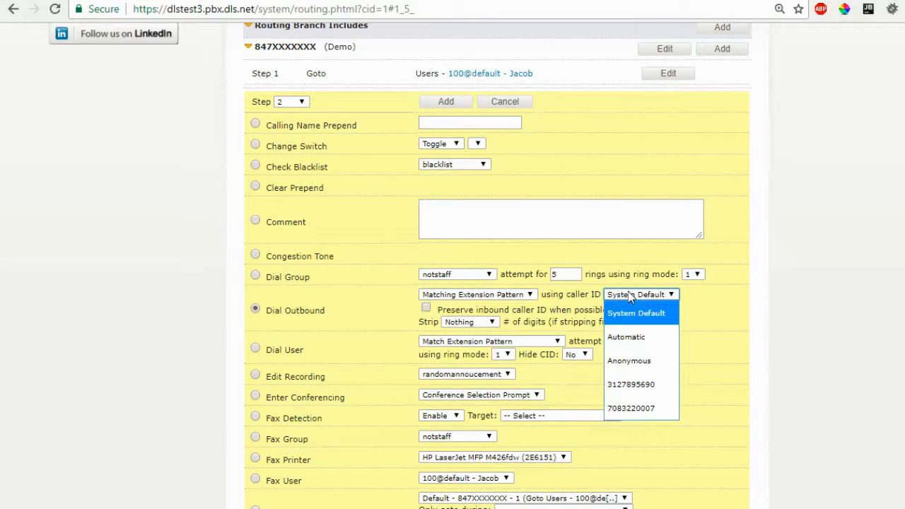
pyautogui.click(629, 336)
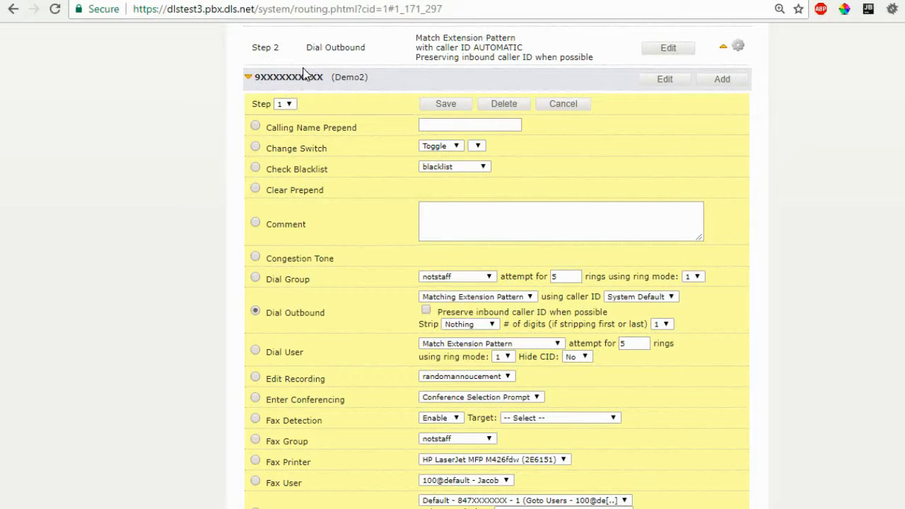
# Make the Dial Outbound step of the 9XXXXXXXXXX rule strip the first 5 digits.
pyautogui.click(459, 324)
pyautogui.click(473, 366)
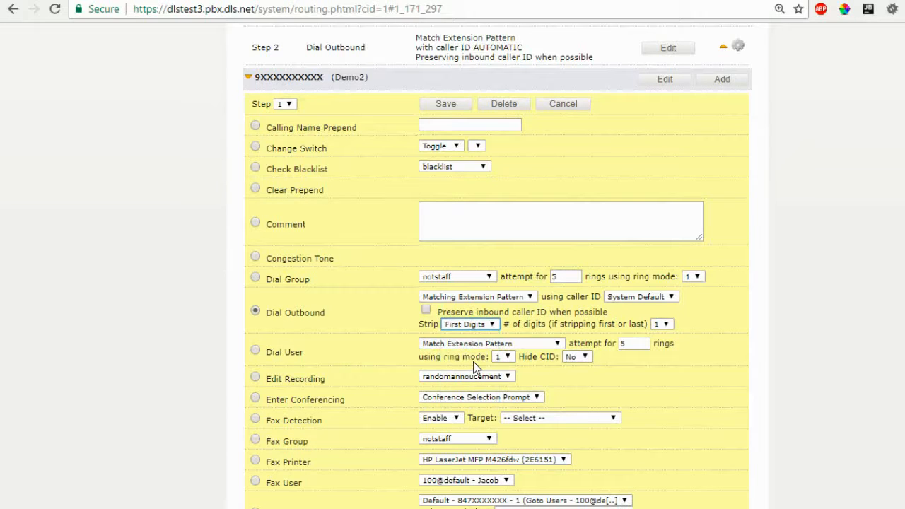
pyautogui.click(663, 329)
pyautogui.click(664, 329)
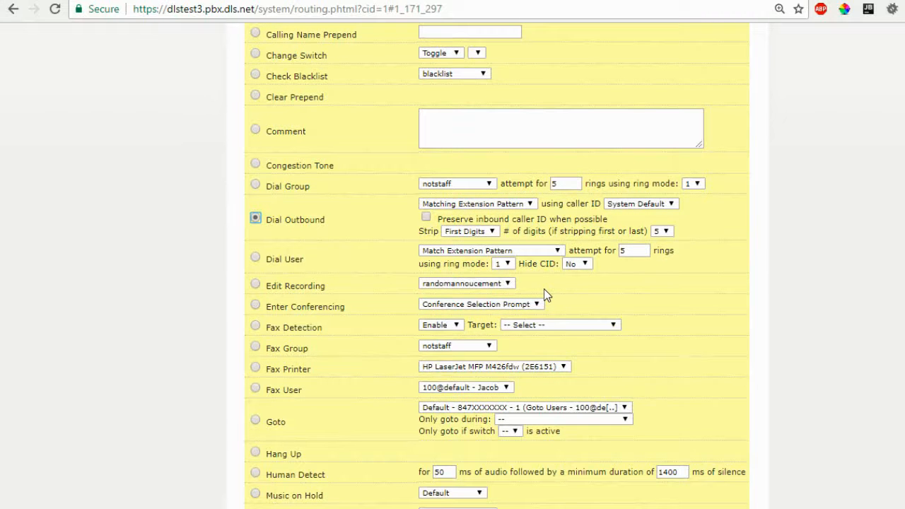
# Pick a phone number for Set Outbound Caller ID, and select Set Calling User's Preference as the routing step's action.
pyautogui.scroll(-6, 544, 294)
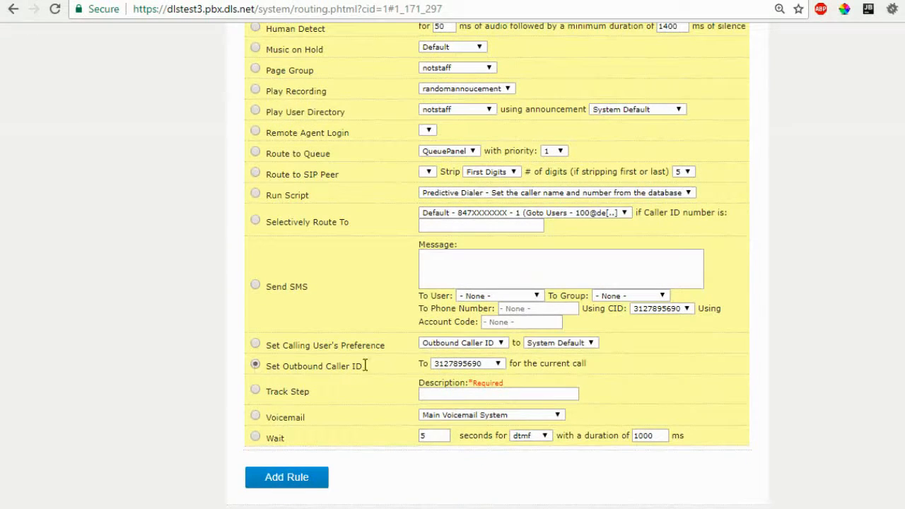
pyautogui.click(446, 364)
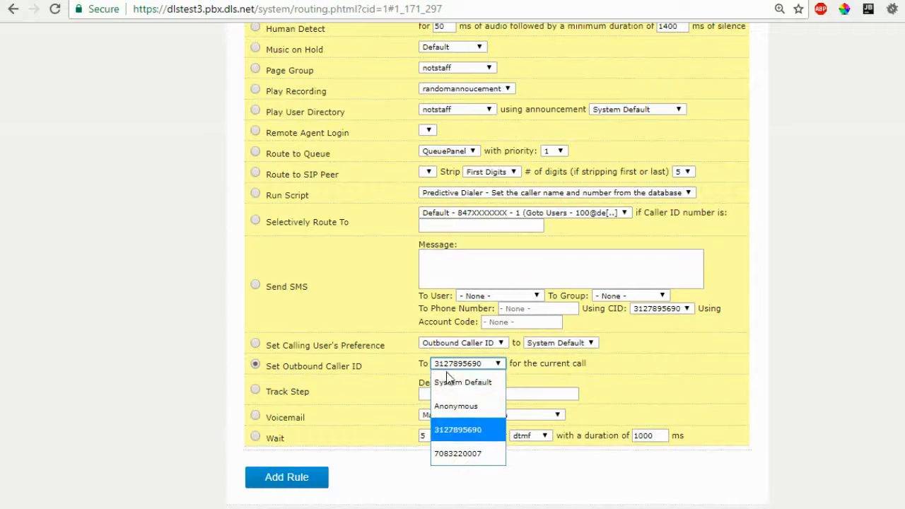
pyautogui.click(468, 427)
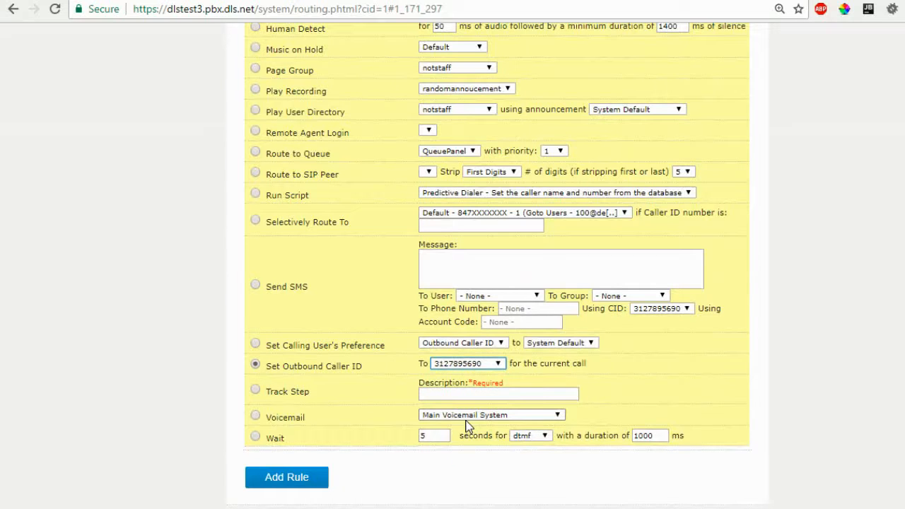
pyautogui.click(259, 341)
pyautogui.click(257, 345)
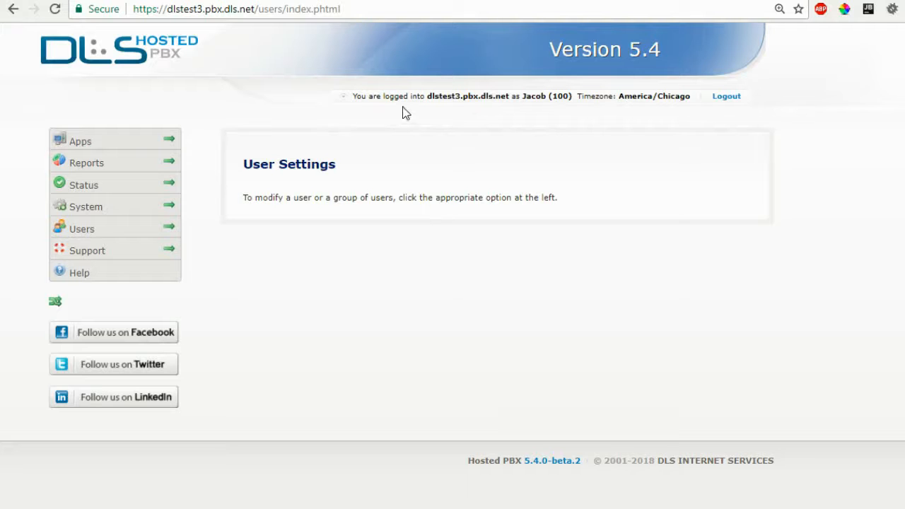
# Open the form for a new fax template under Users, examine its fields and return to the template list.
pyautogui.moveTo(137, 229)
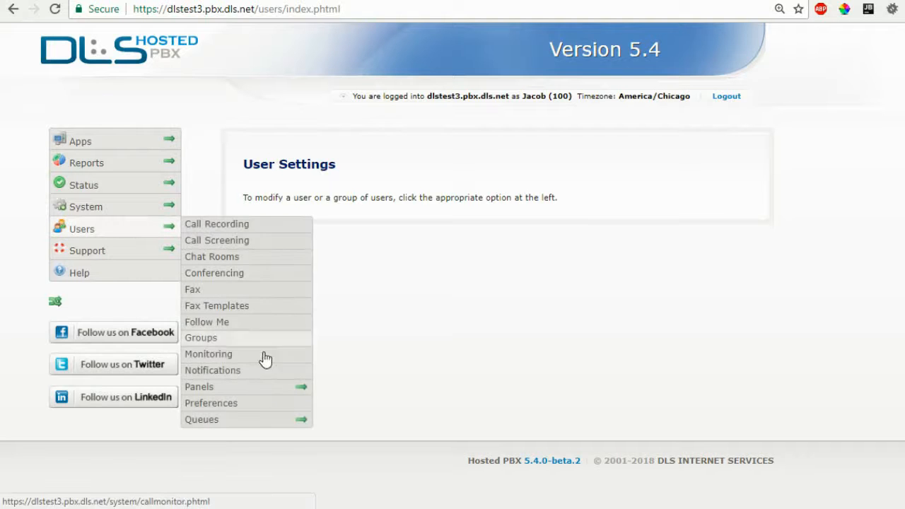
pyautogui.click(238, 307)
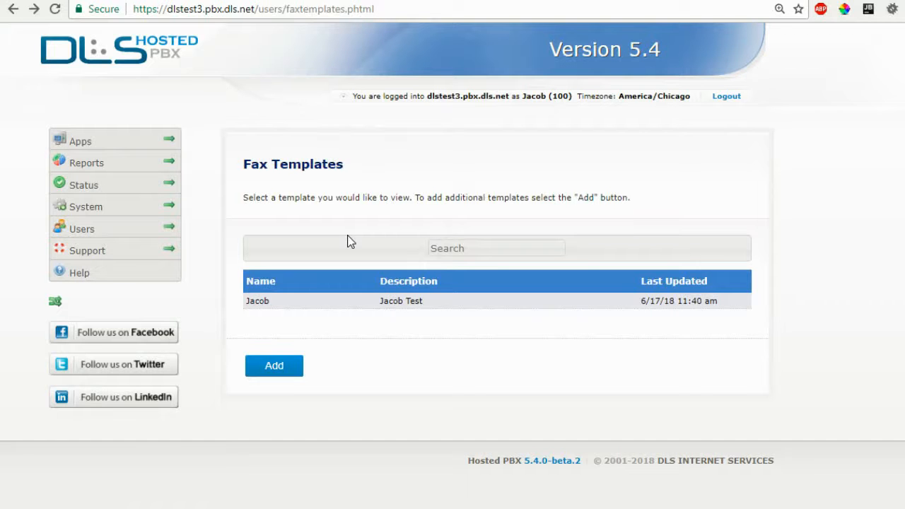
pyautogui.click(276, 371)
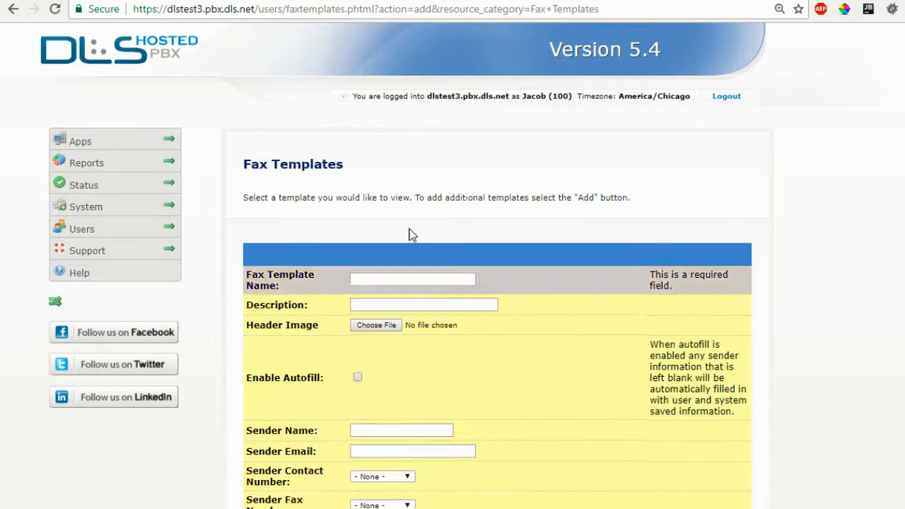
pyautogui.scroll(-6, 412, 234)
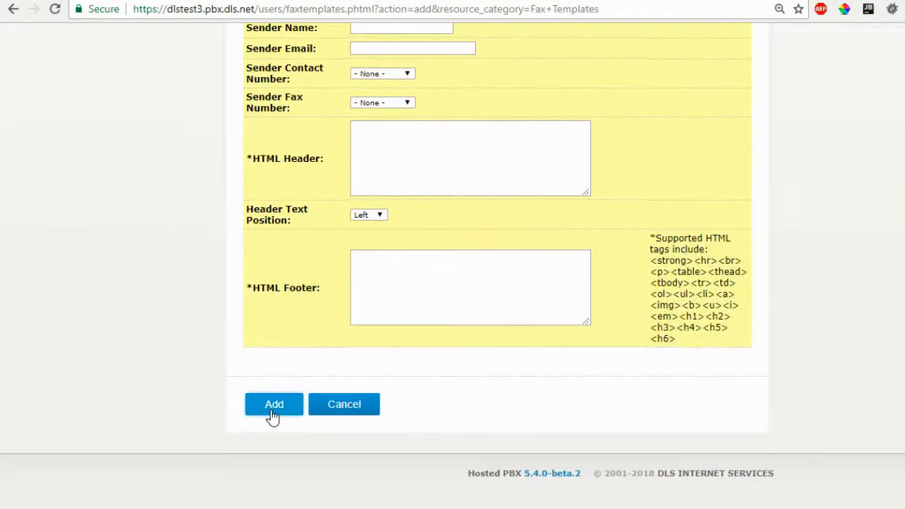
pyautogui.click(272, 412)
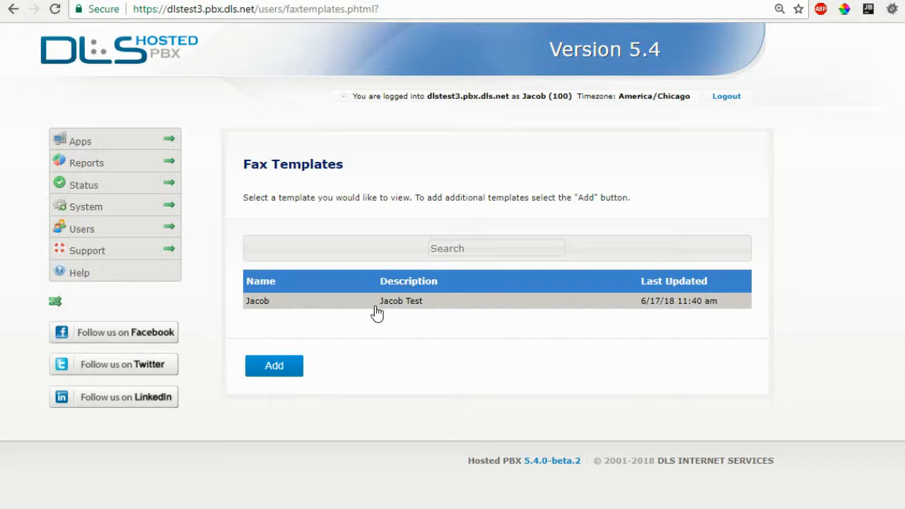
# View the details of the existing fax template and preview it.
pyautogui.click(447, 308)
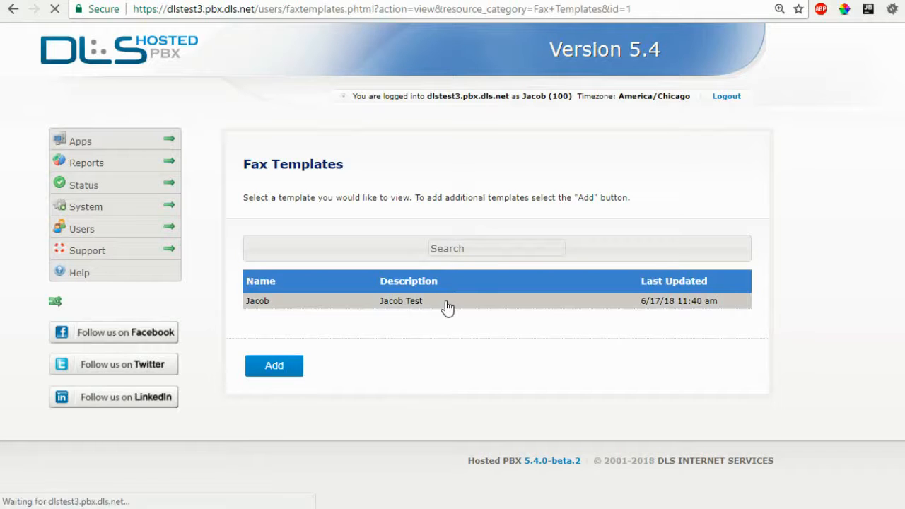
pyautogui.scroll(-3, 447, 311)
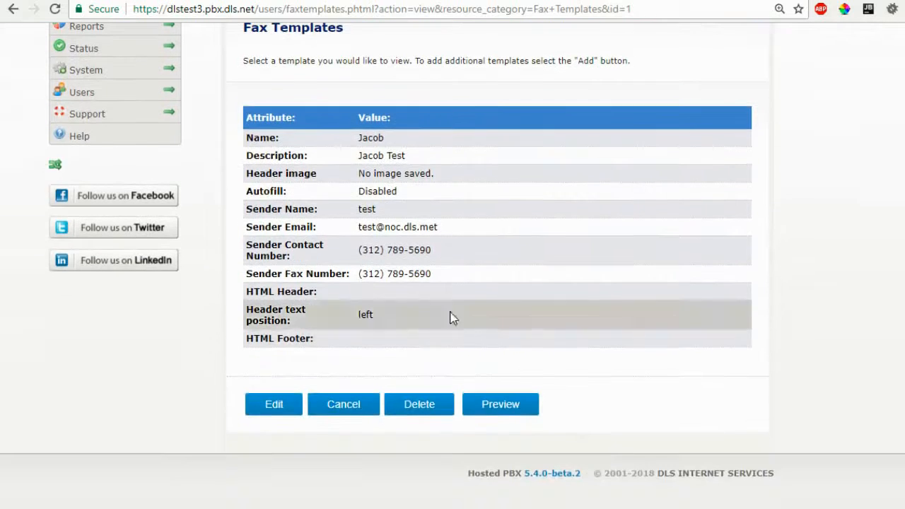
pyautogui.click(474, 413)
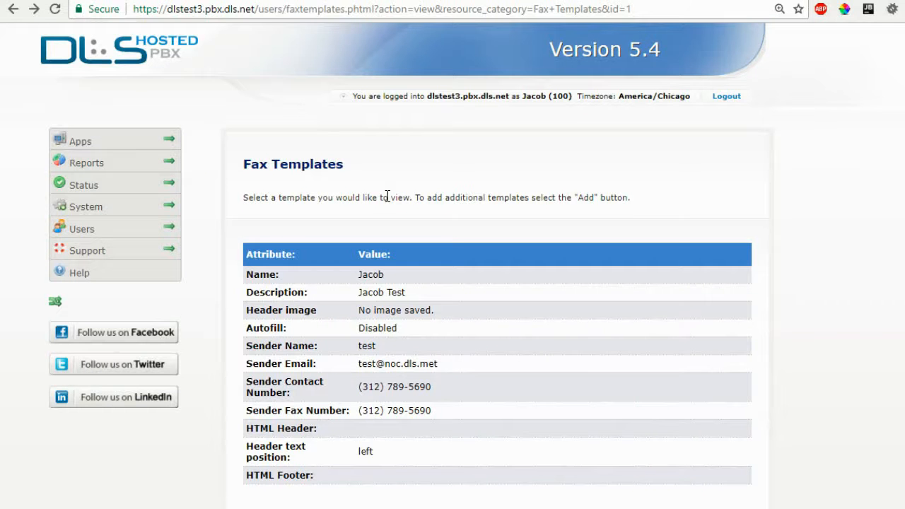
# Open the Email to Fax app and choose a template for the outgoing fax.
pyautogui.moveTo(155, 145)
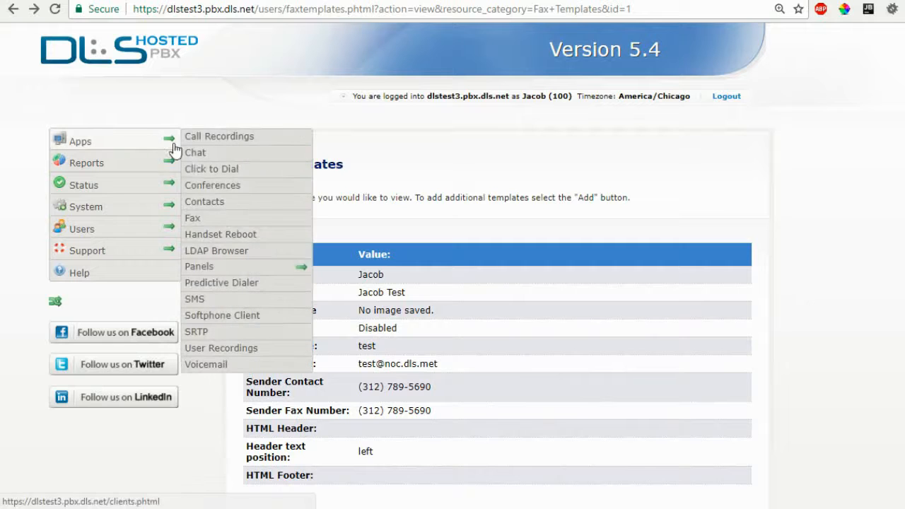
pyautogui.click(214, 219)
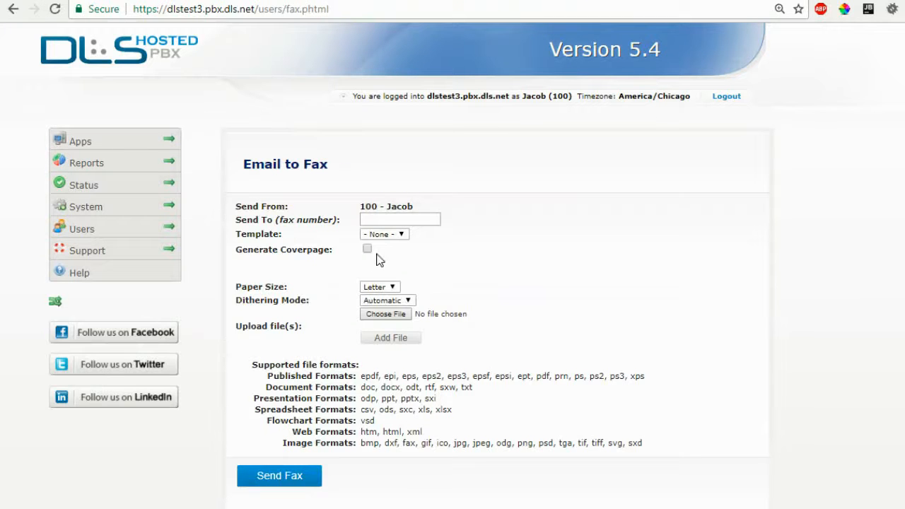
pyautogui.click(382, 236)
pyautogui.click(386, 276)
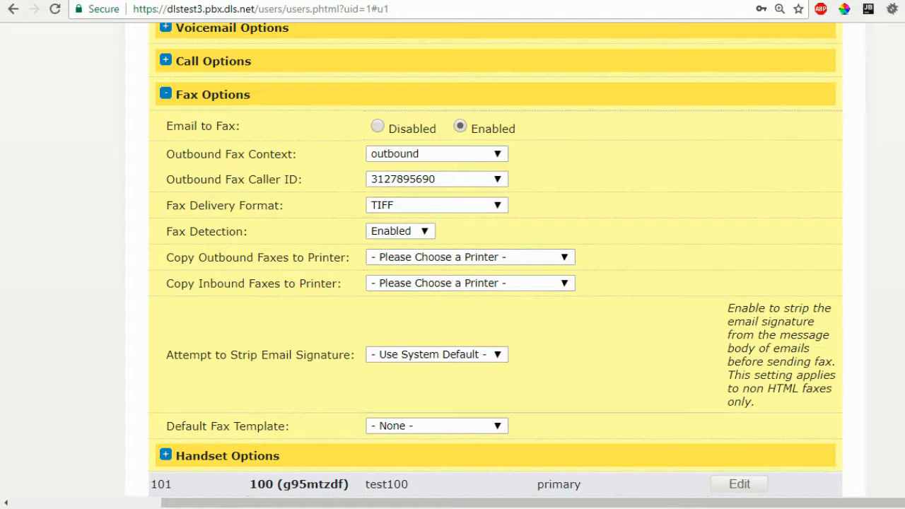
# Set the user's default fax template to the saved custom template in the fax options.
pyautogui.click(394, 429)
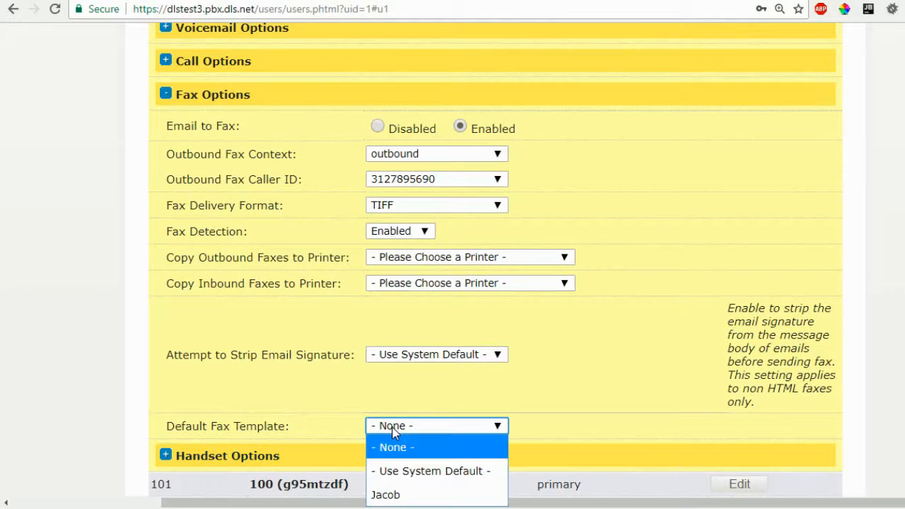
pyautogui.click(415, 494)
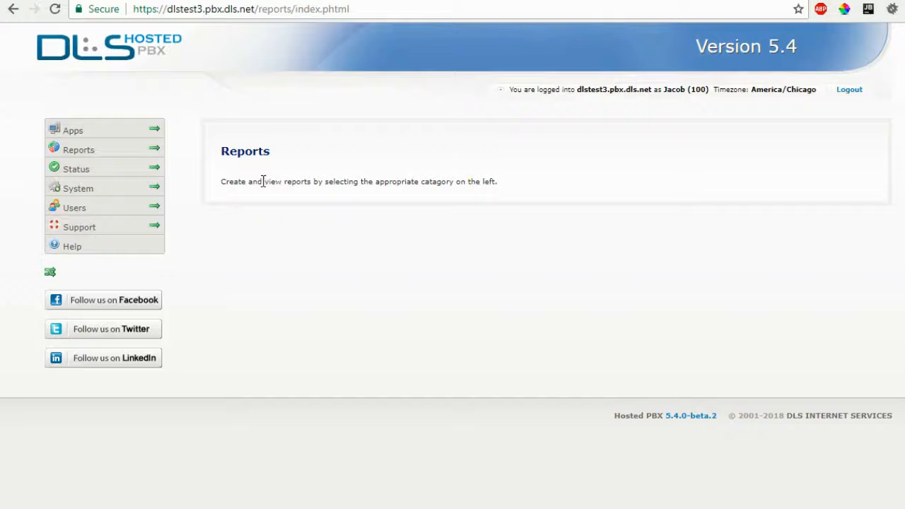
# Generate a detail report of calls for any extension and any group.
pyautogui.moveTo(90, 155)
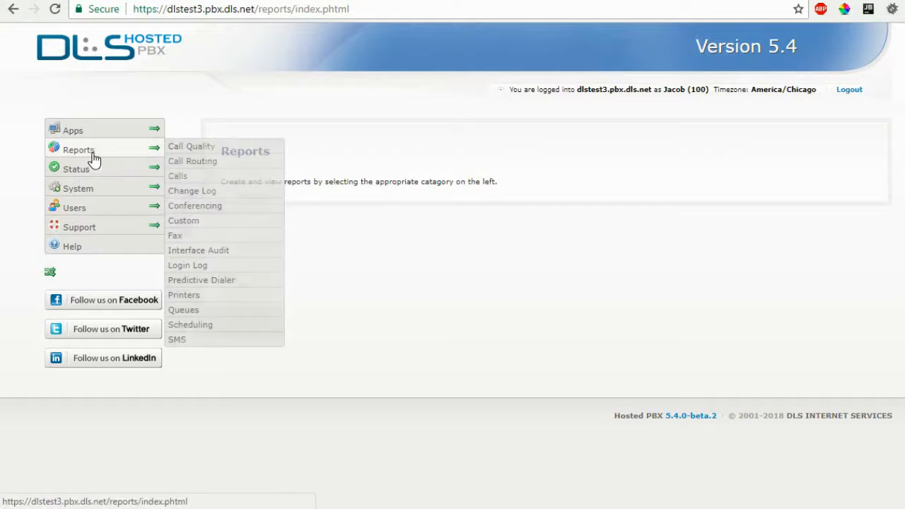
pyautogui.click(177, 175)
pyautogui.scroll(-2, 417, 246)
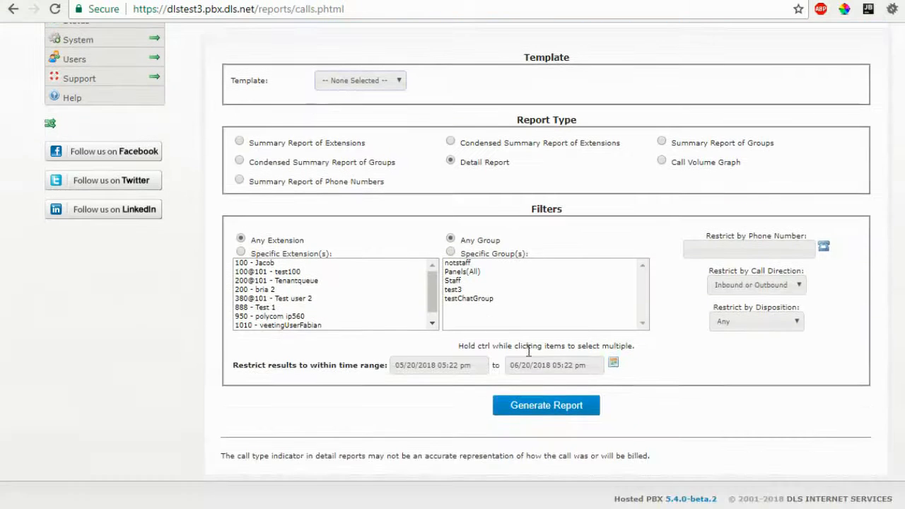
pyautogui.click(558, 402)
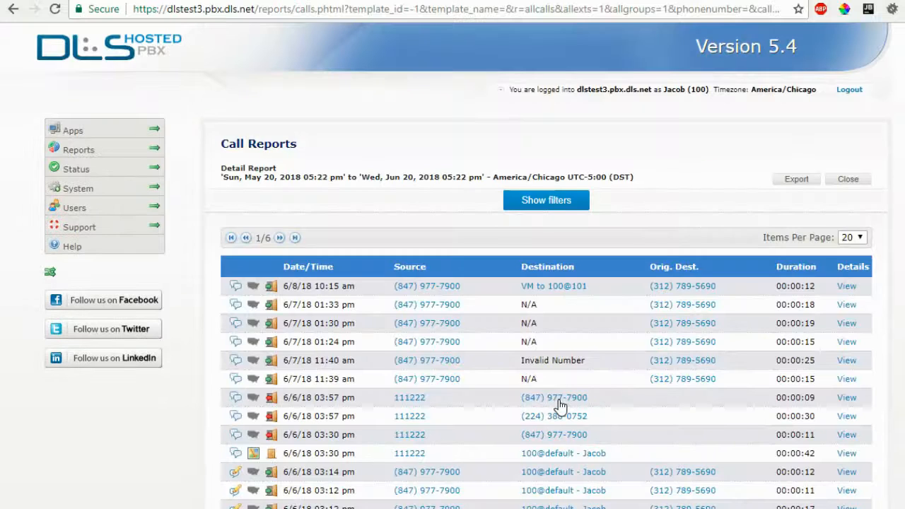
# Open the call report's export options and choose Download as the export destination.
pyautogui.click(785, 180)
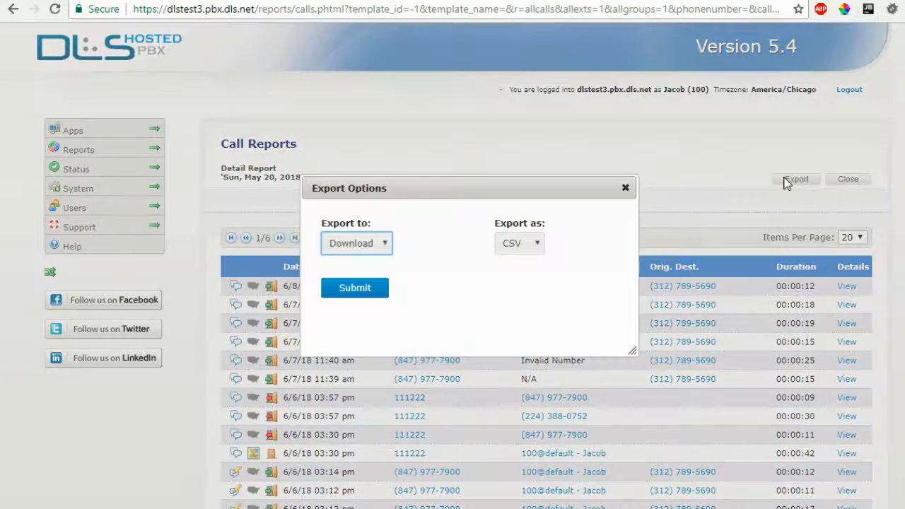
pyautogui.click(366, 246)
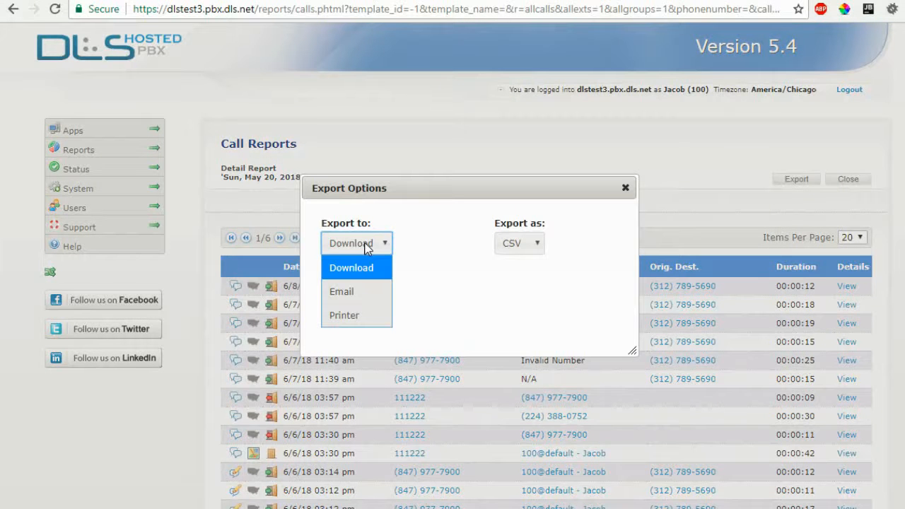
pyautogui.click(356, 269)
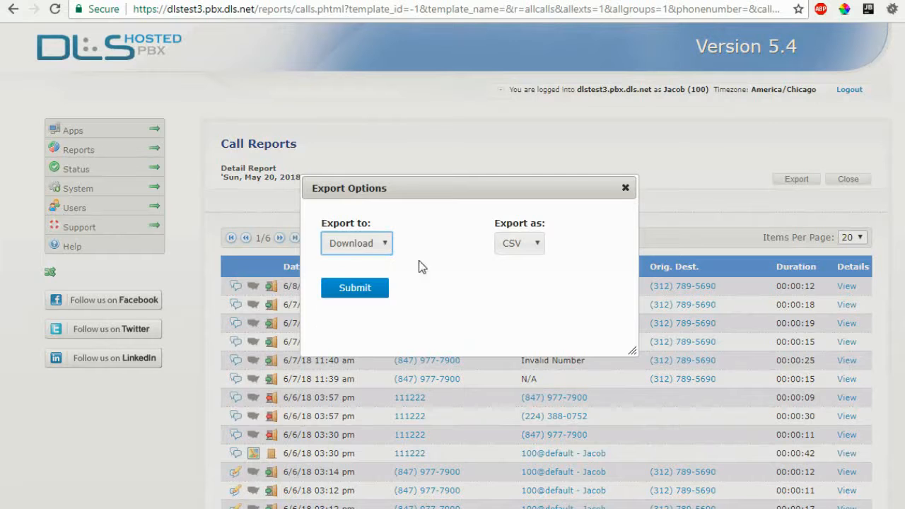
# Export the call report as a Word download and submit the export options.
pyautogui.click(514, 249)
pyautogui.click(523, 339)
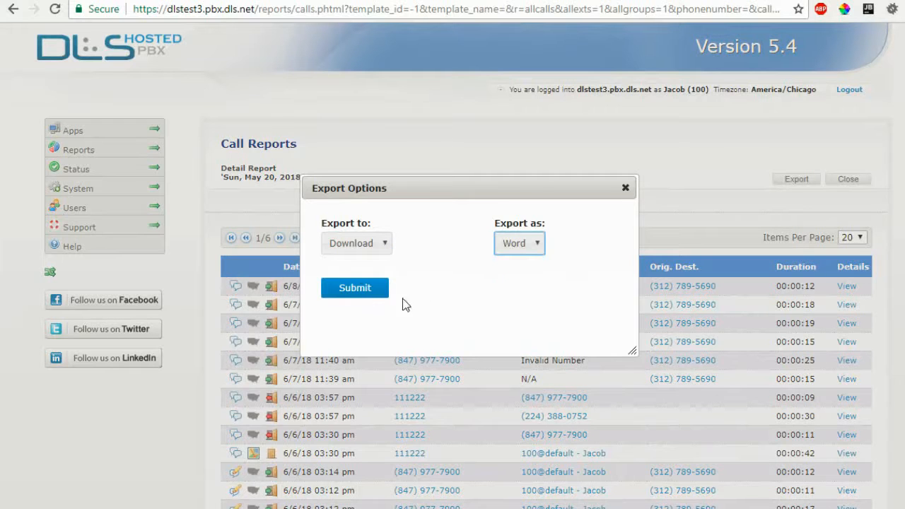
pyautogui.click(366, 301)
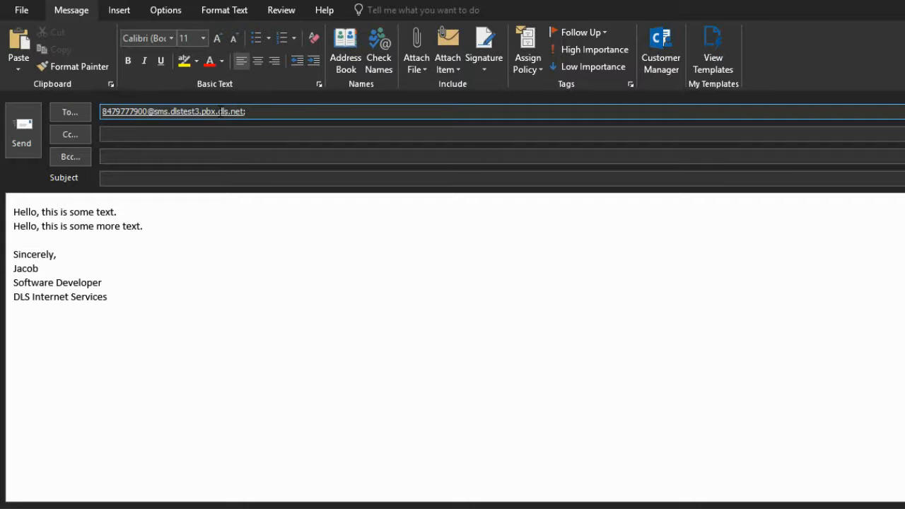
# In the Outlook message to the SMS address, add "#end" after the first line "Hello, this is some text.".
pyautogui.click(120, 212)
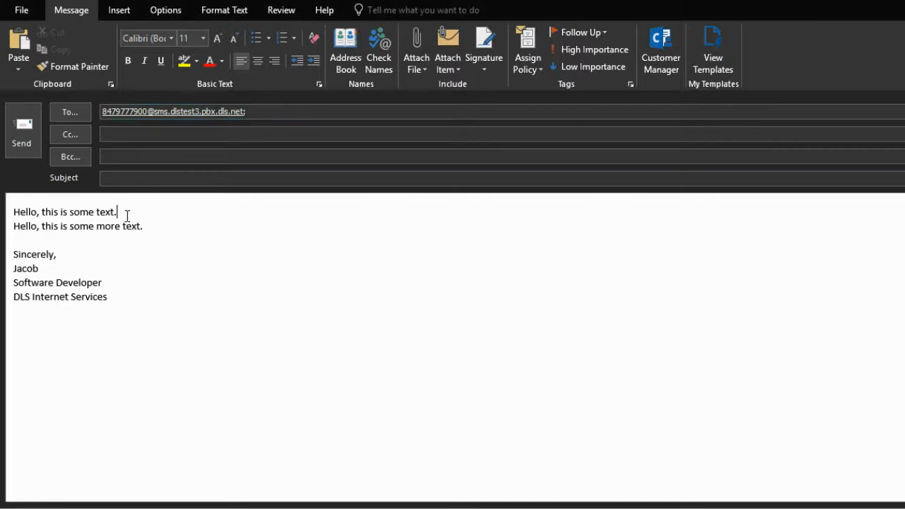
pyautogui.write('#end')
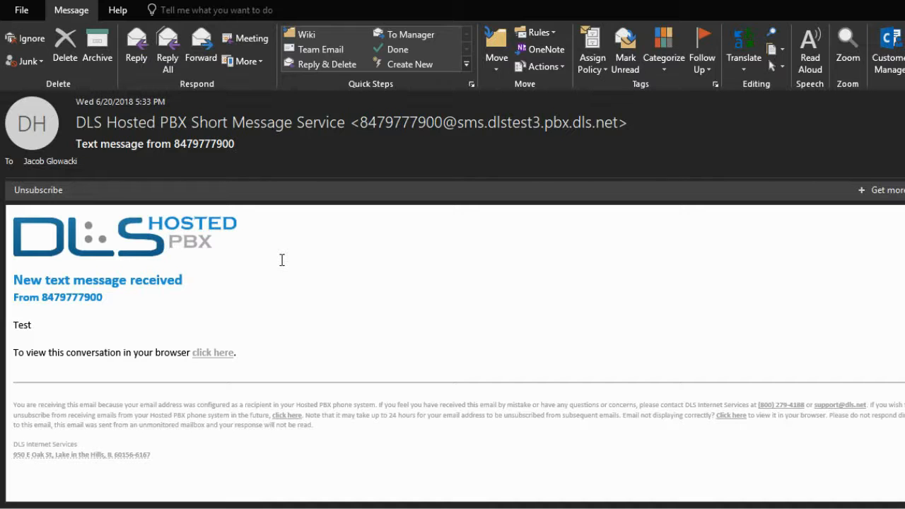
# Open the received text message's conversation in the browser from the link in its email notification.
pyautogui.click(205, 353)
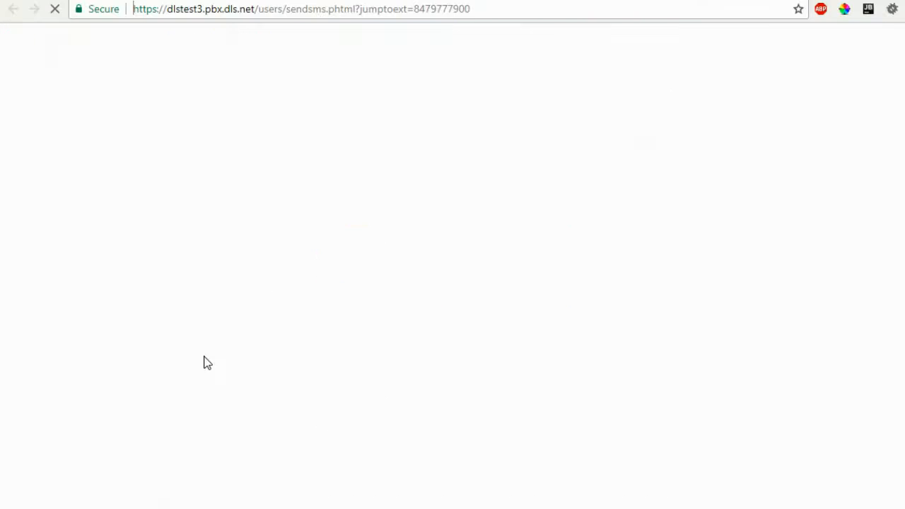
pyautogui.write('5')
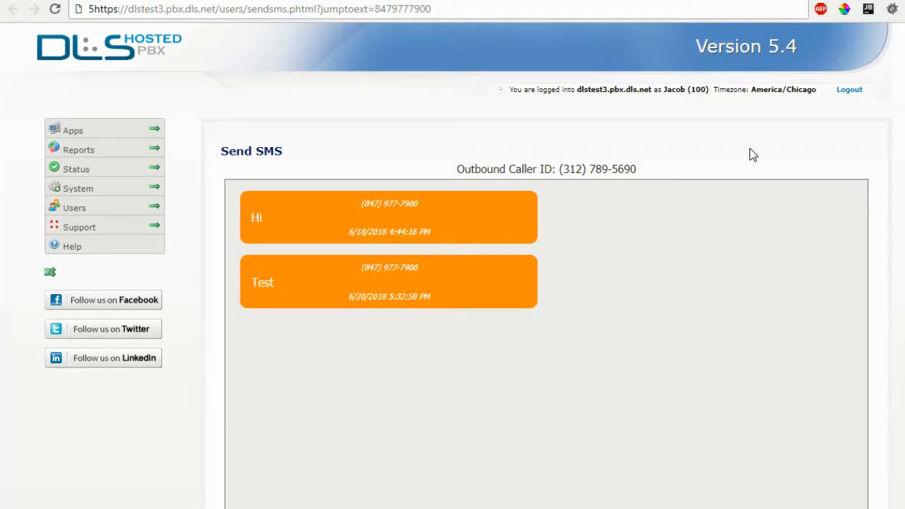
# Add a new SMS recipient with the phone number and the contact name "Test", and save it as a personal contact.
pyautogui.scroll(-3, 752, 155)
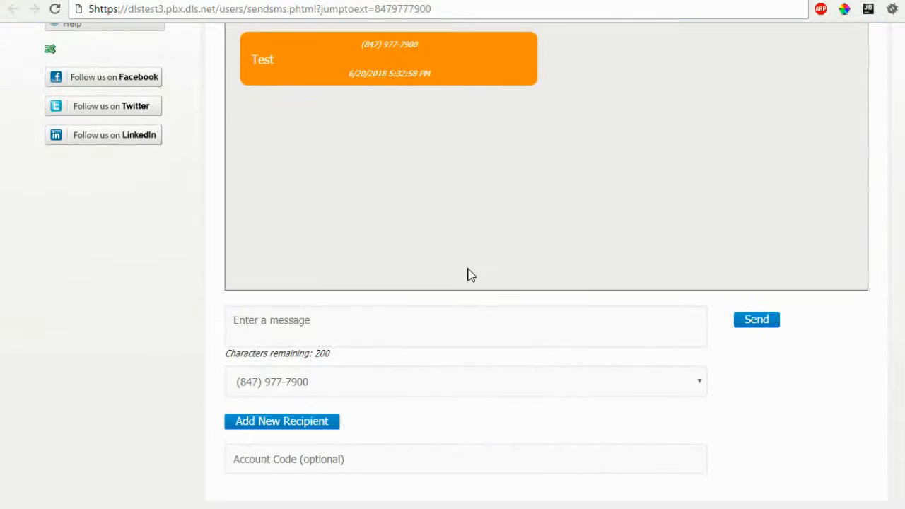
pyautogui.scroll(-1, 452, 274)
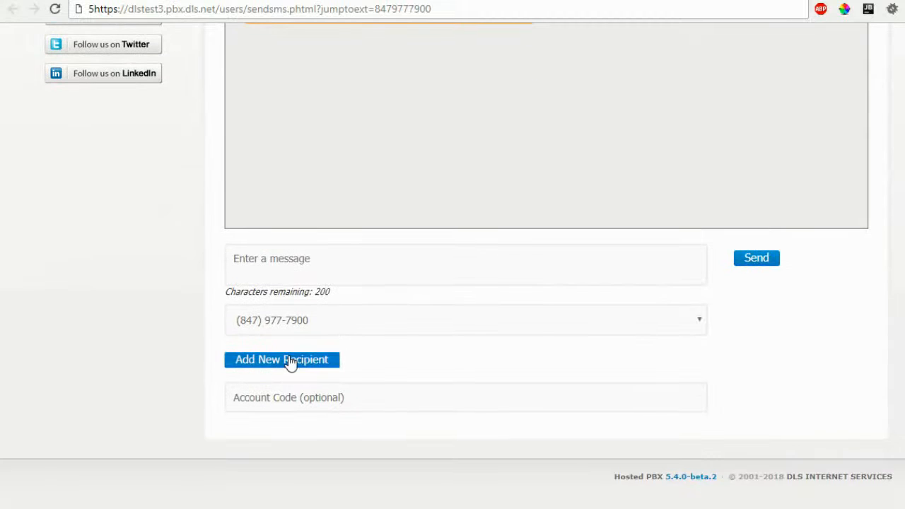
pyautogui.click(290, 360)
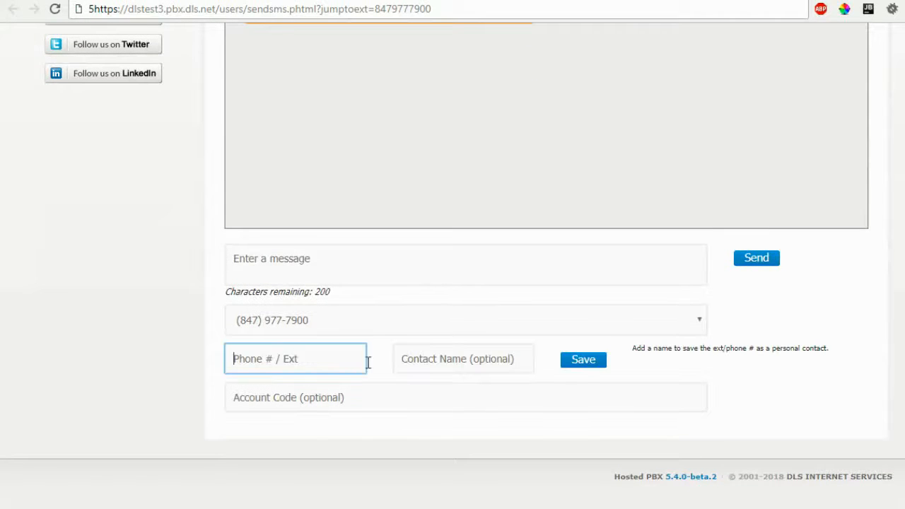
pyautogui.hotkey('ctrl', 'v')
pyautogui.click(439, 354)
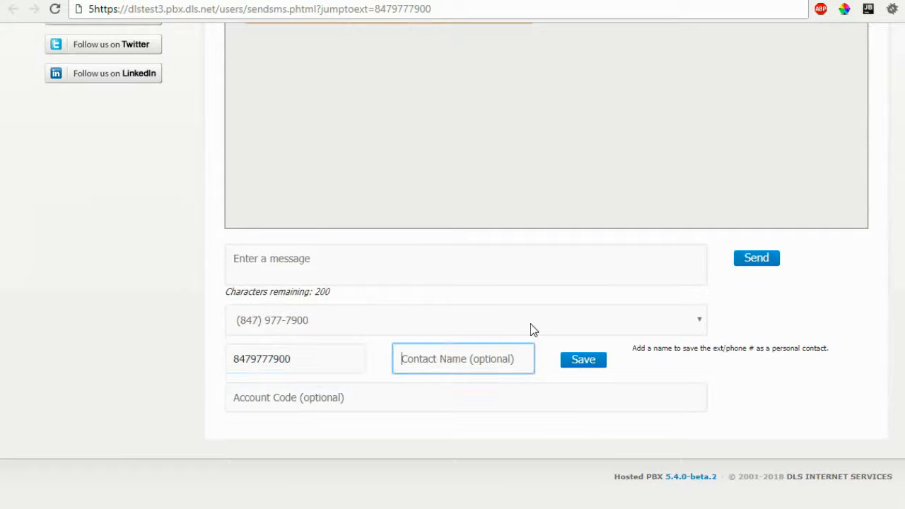
pyautogui.write('Test')
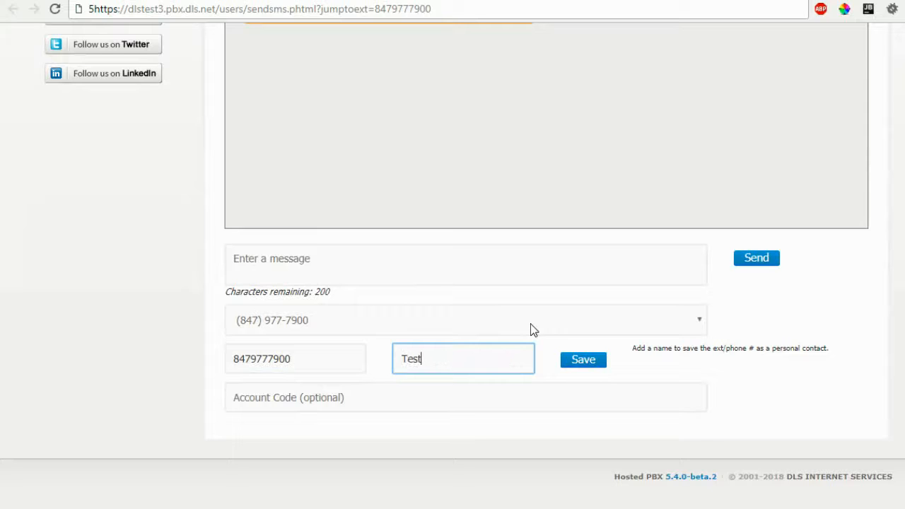
pyautogui.click(589, 361)
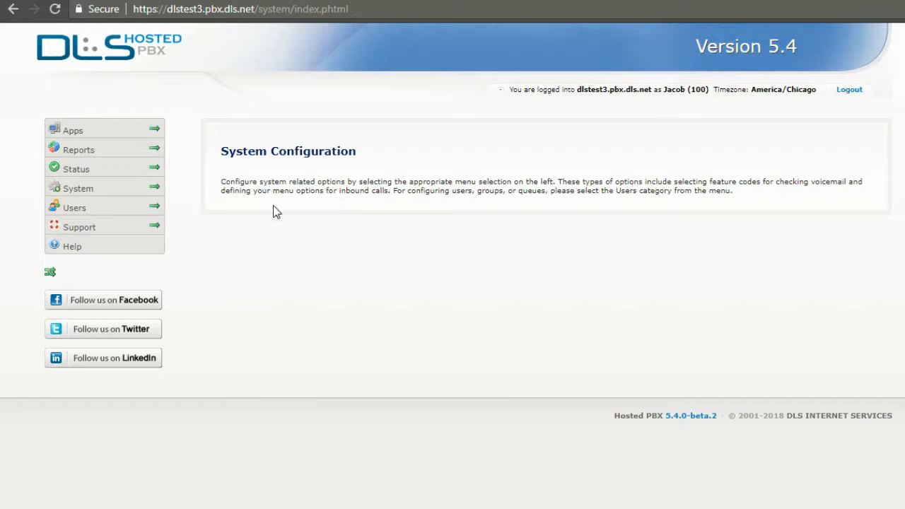
# Add the HP LaserJet MFP M426fdw (2E6151) as a Google Cloud Printer in the system printers.
pyautogui.moveTo(132, 193)
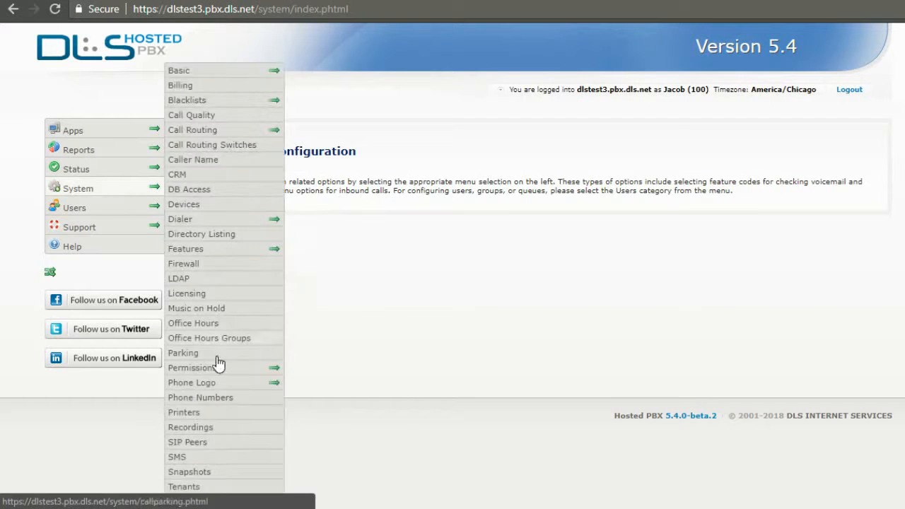
pyautogui.click(210, 413)
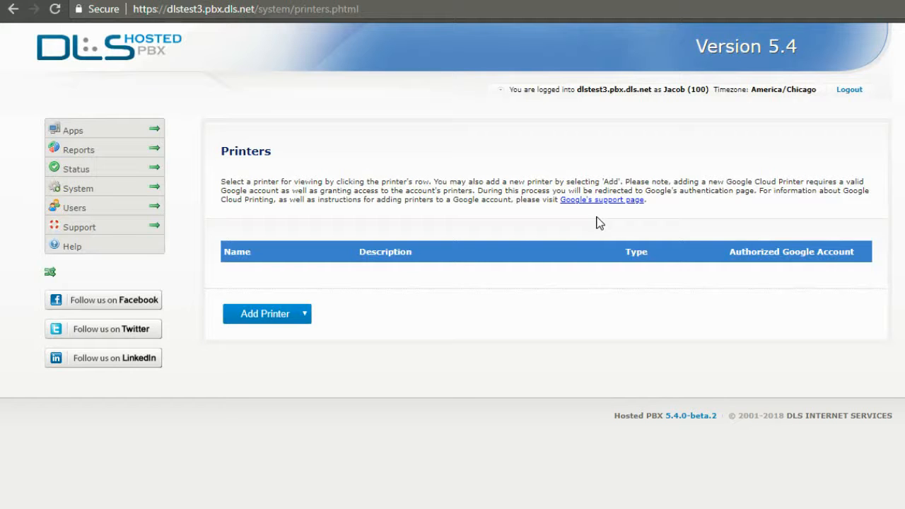
pyautogui.click(285, 317)
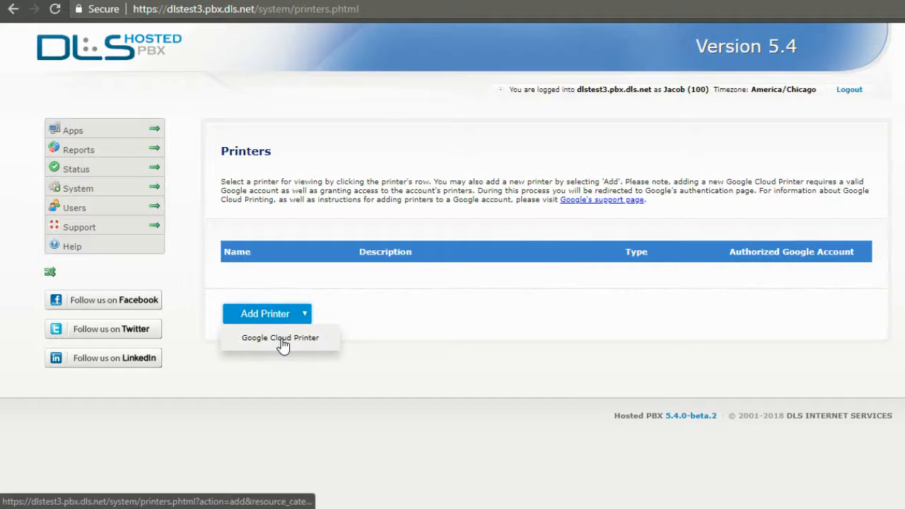
pyautogui.click(282, 340)
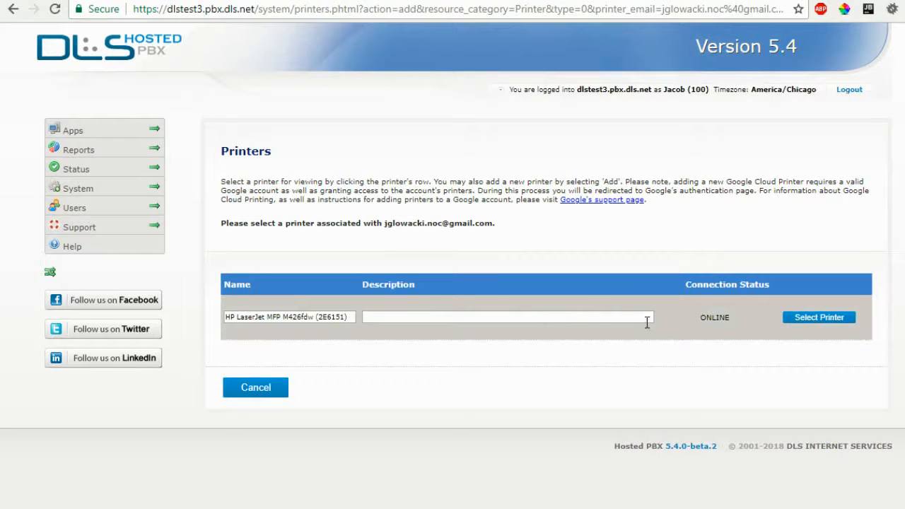
pyautogui.click(829, 322)
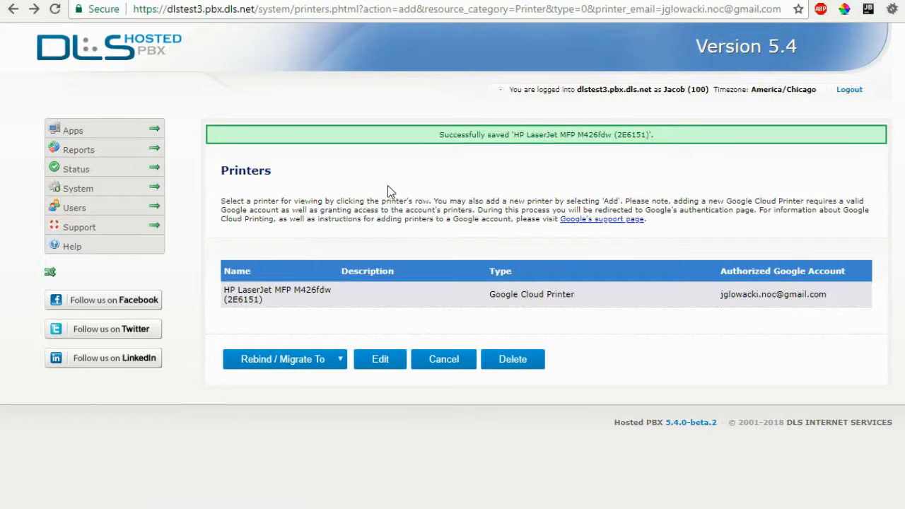
# Open the report scheduling page and choose the HP LaserJet MFP M426fdw (2E6151) as the scheduled report's printer.
pyautogui.moveTo(138, 150)
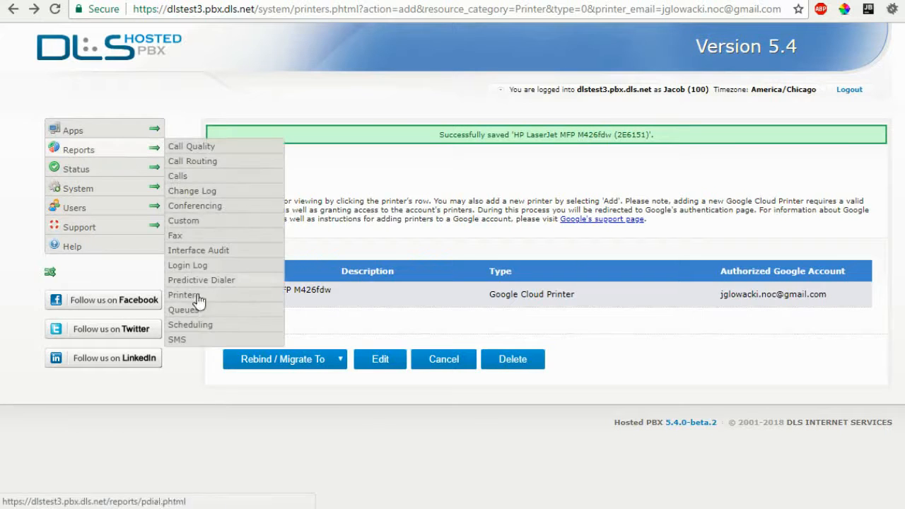
pyautogui.click(200, 326)
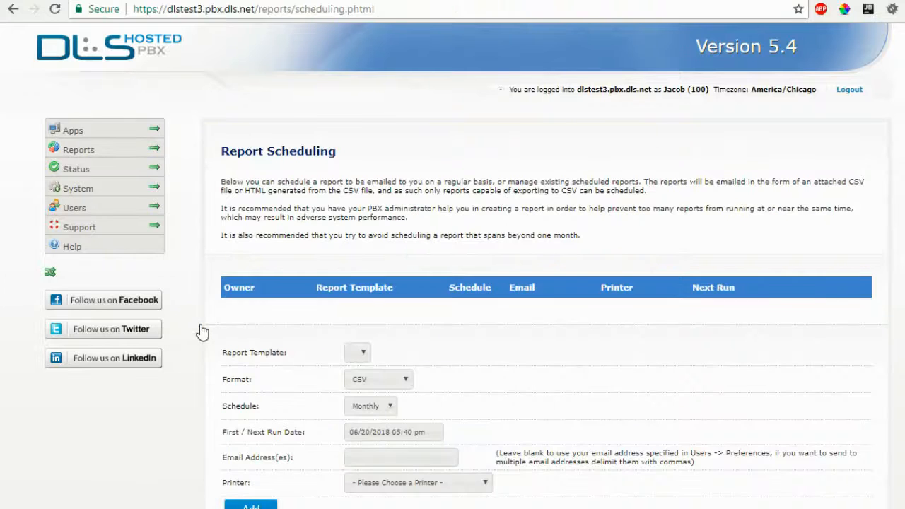
pyautogui.scroll(-3, 470, 235)
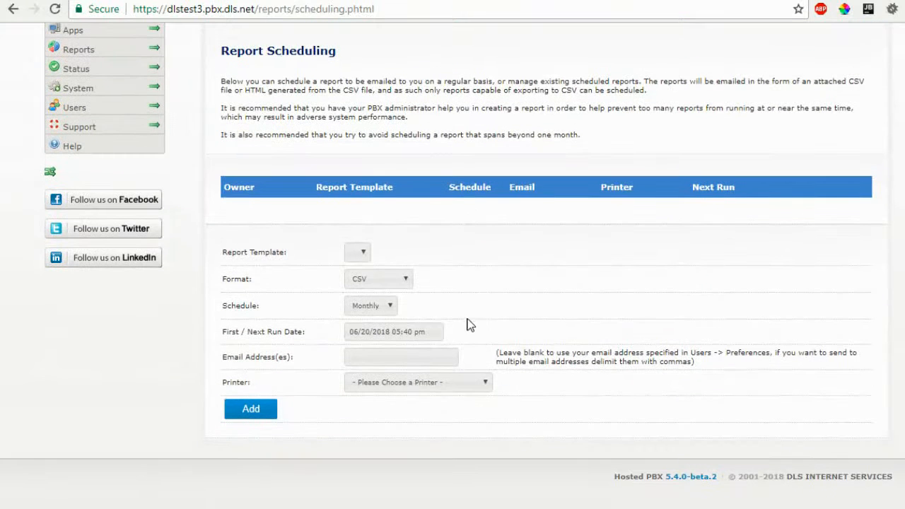
pyautogui.click(413, 383)
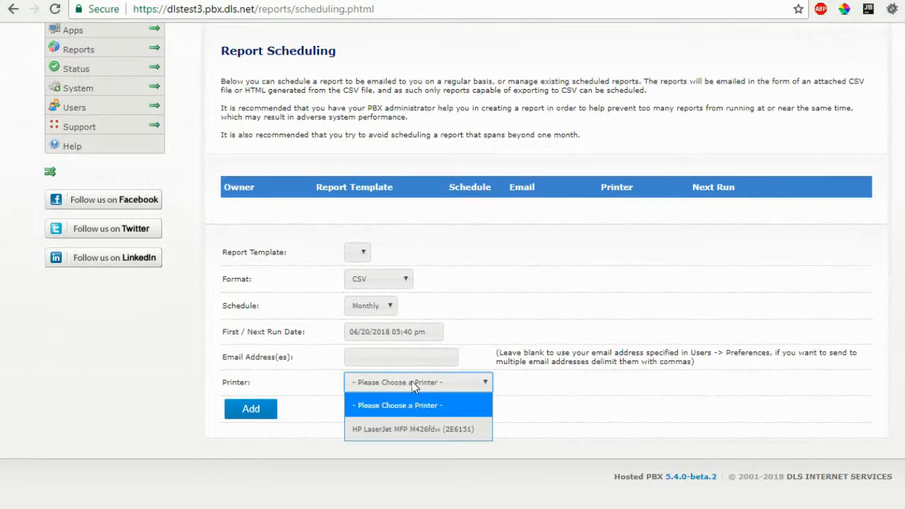
pyautogui.click(417, 426)
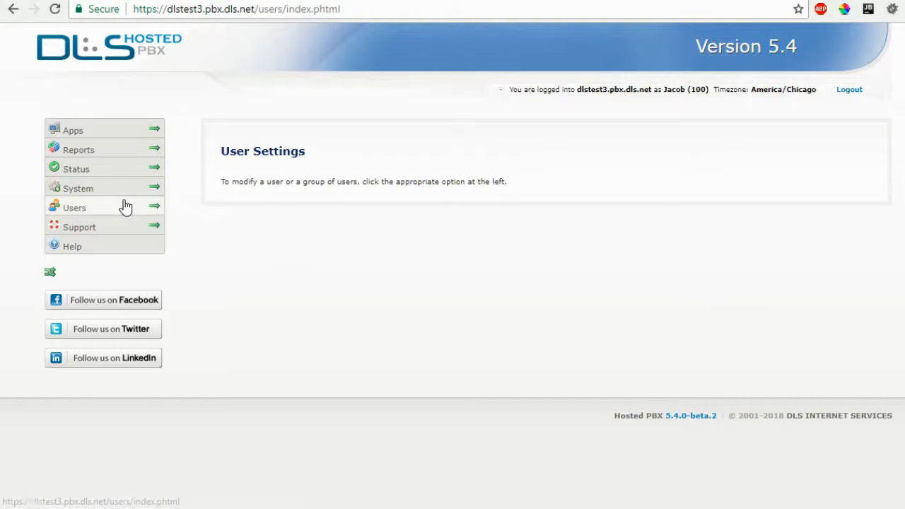
# In the fax settings, choose the HP LaserJet MFP M426fdw (2E6151) for printing outbound failure/confirmation notices and failed inbound fax notifications.
pyautogui.moveTo(120, 206)
pyautogui.click(185, 266)
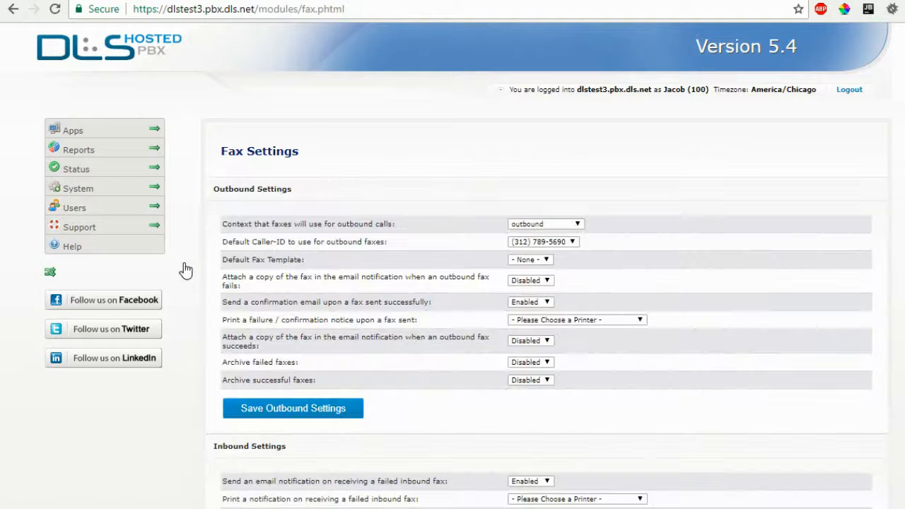
pyautogui.scroll(-1, 545, 272)
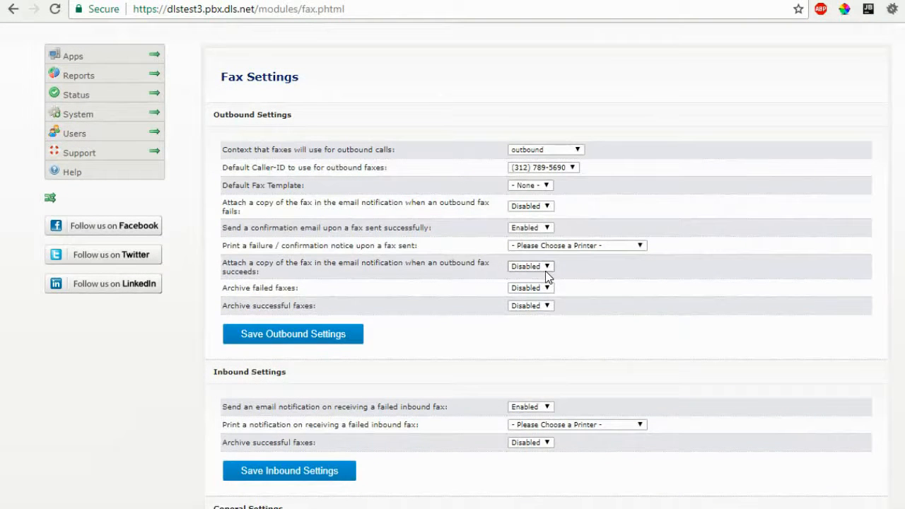
pyautogui.scroll(-1, 546, 271)
pyautogui.click(580, 171)
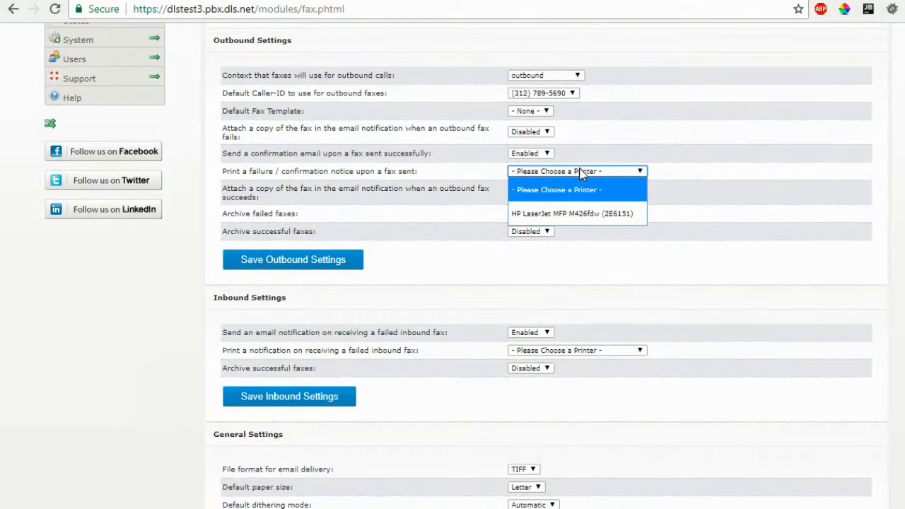
pyautogui.click(583, 212)
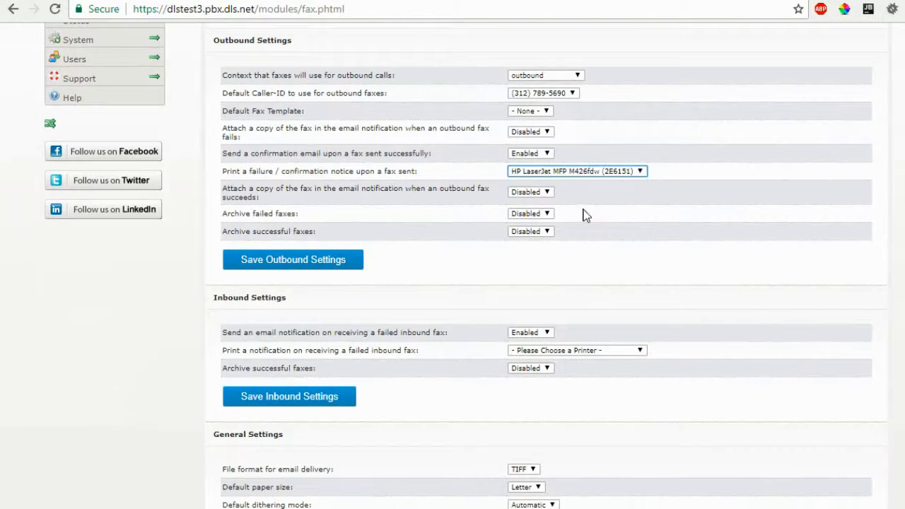
pyautogui.click(582, 350)
pyautogui.click(572, 387)
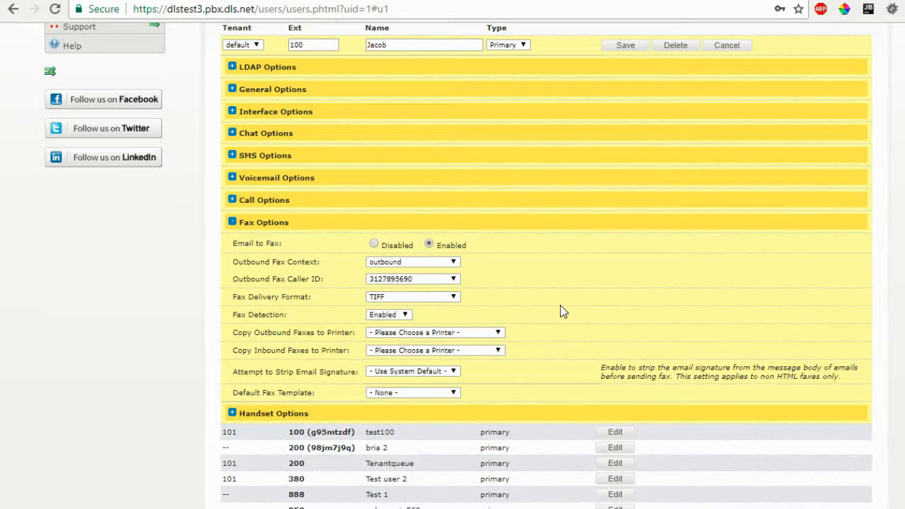
# In extension 100's fax options, set outbound and inbound faxes to be copied to the HP LaserJet MFP M426fdw (2E6151).
pyautogui.click(460, 333)
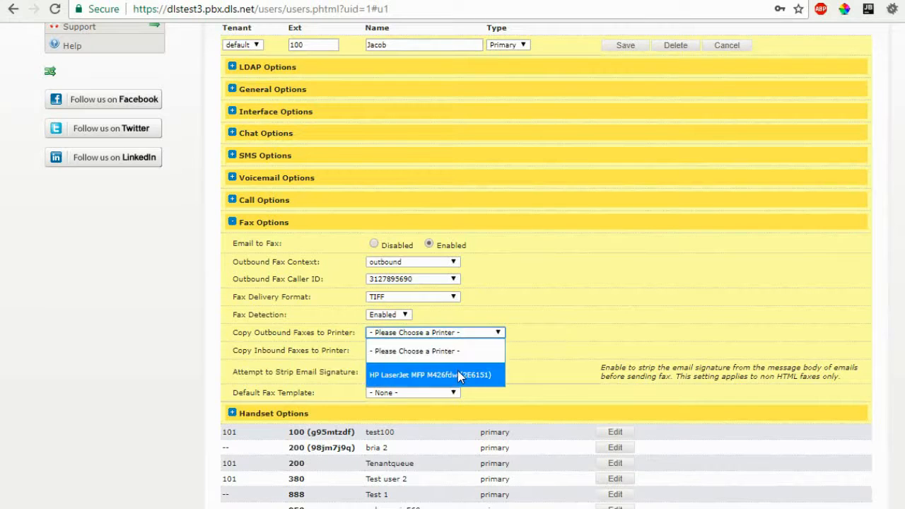
pyautogui.click(457, 374)
pyautogui.click(457, 352)
pyautogui.click(460, 390)
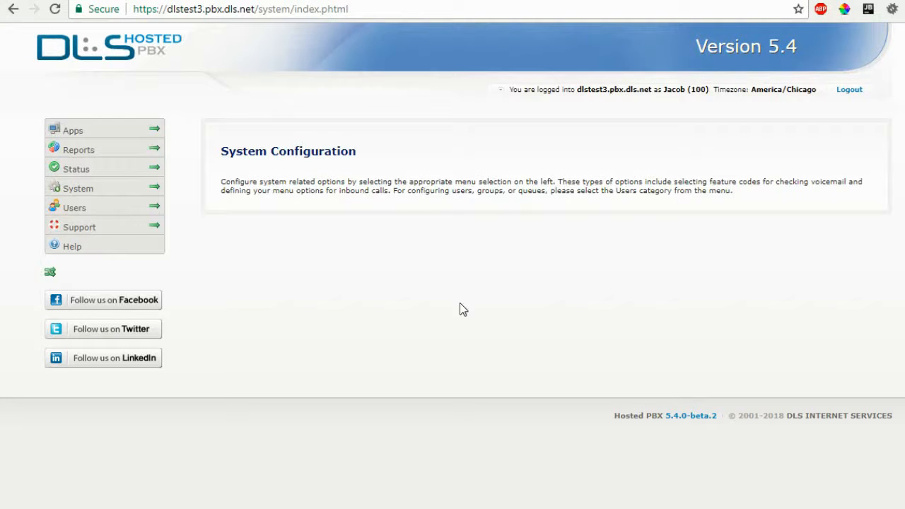
# Open the default white label profile for editing and review its interface, company, domain and social settings.
pyautogui.moveTo(106, 189)
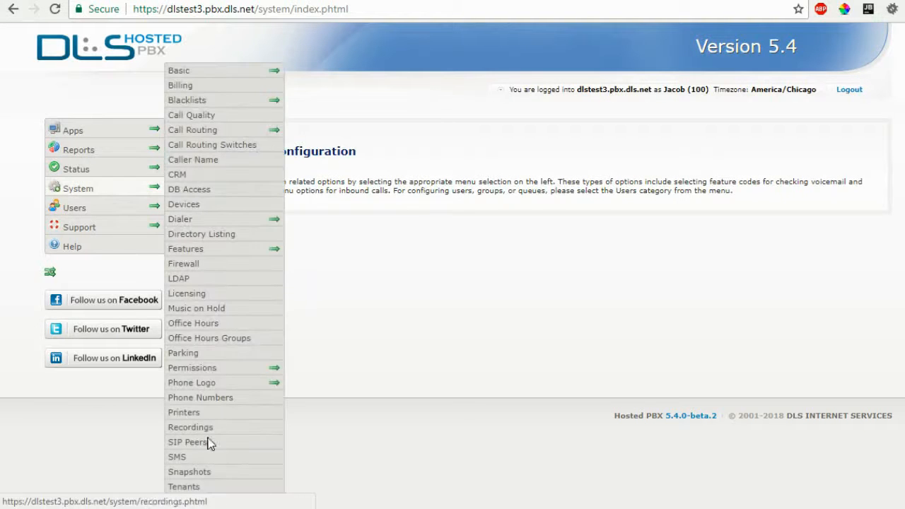
pyautogui.click(202, 502)
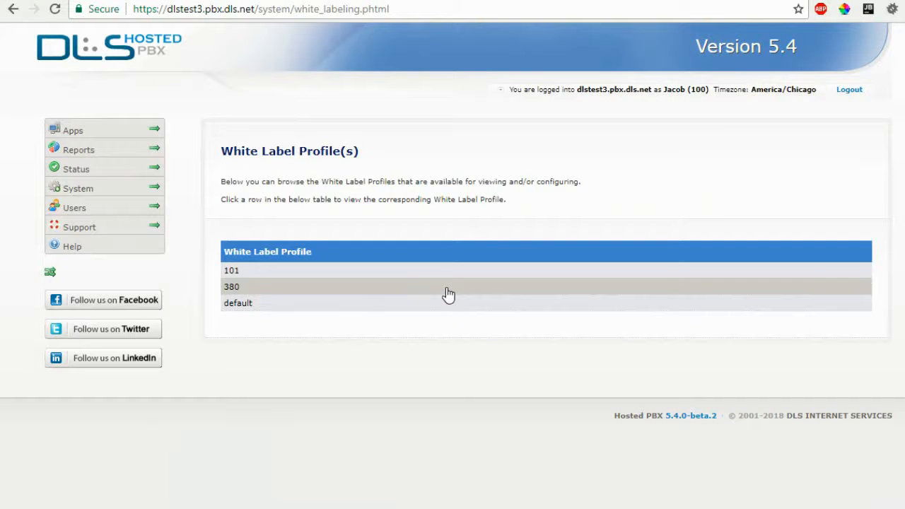
pyautogui.click(434, 315)
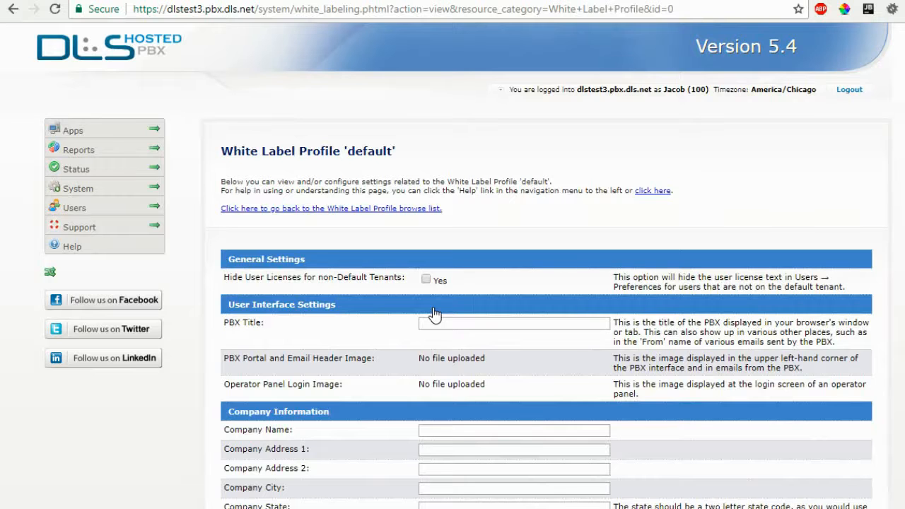
pyautogui.scroll(-10, 435, 314)
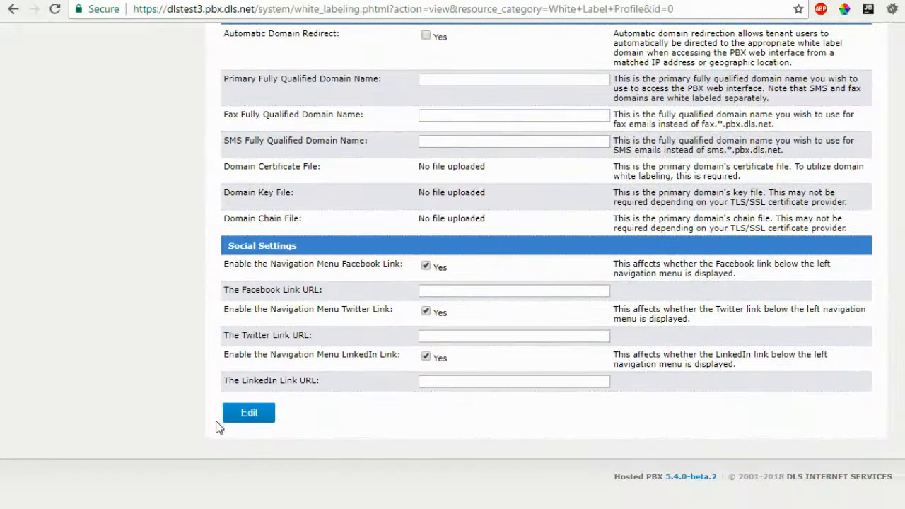
pyautogui.click(230, 417)
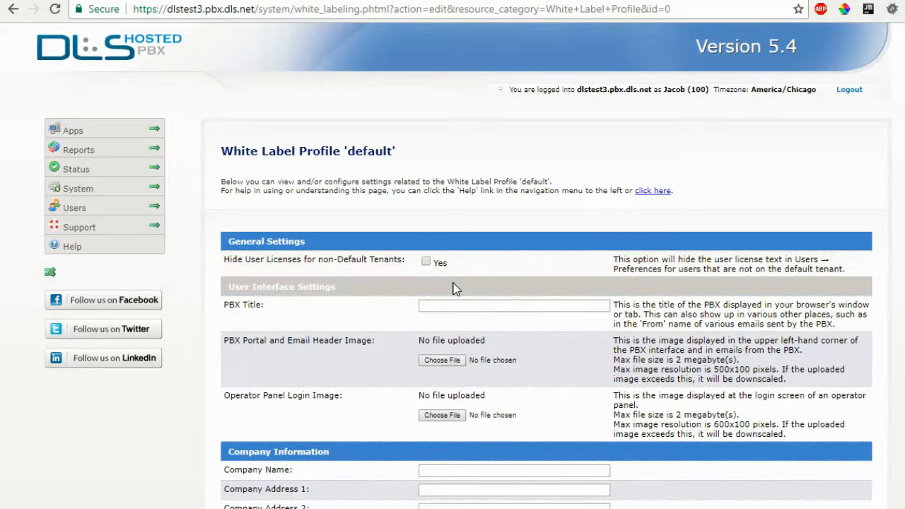
pyautogui.scroll(-5, 452, 288)
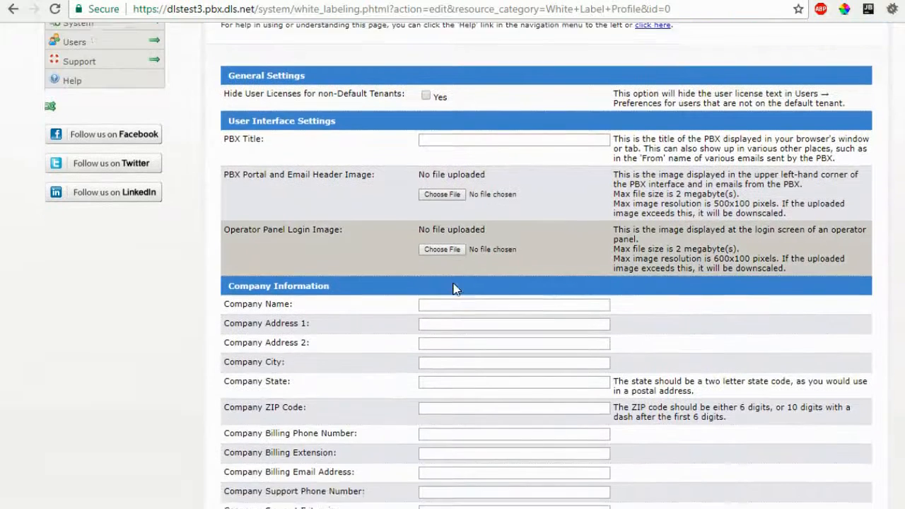
pyautogui.scroll(-4, 455, 283)
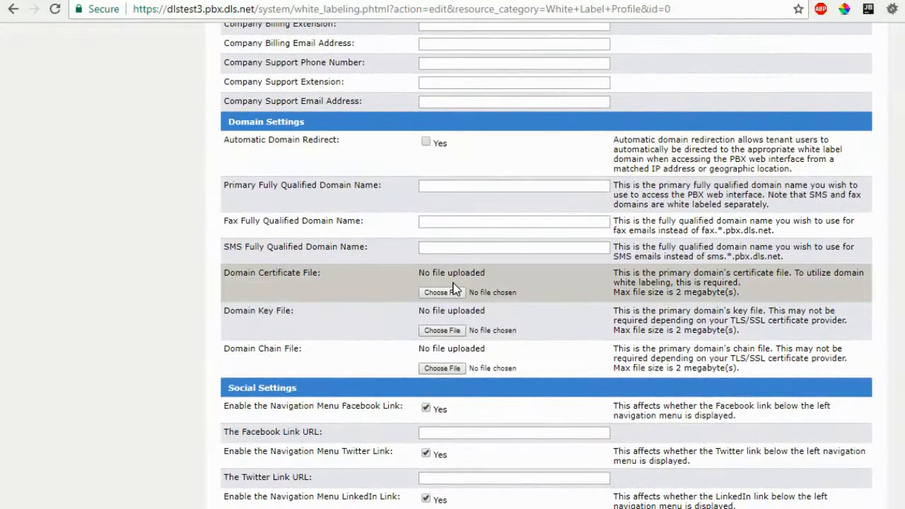
pyautogui.scroll(-3, 453, 288)
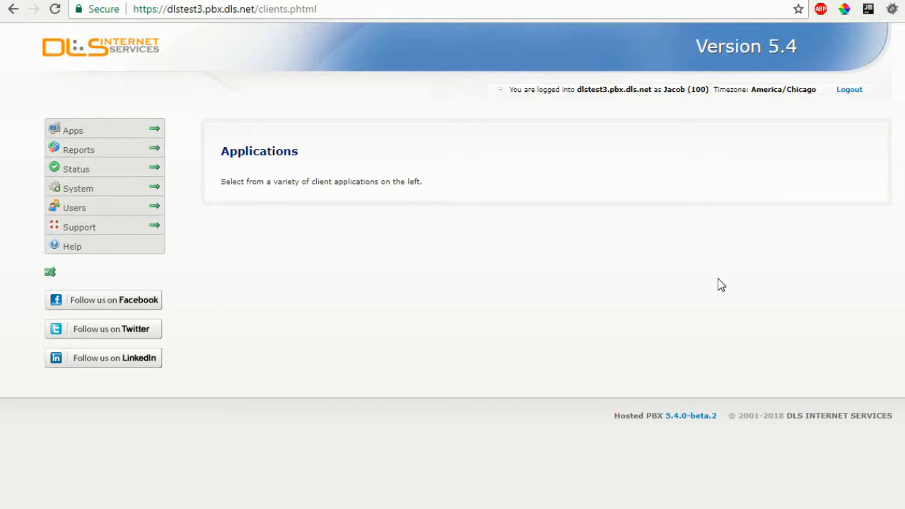
# Open the Contacts app and find the Queue Agent Monitored options in the company directory.
pyautogui.moveTo(136, 139)
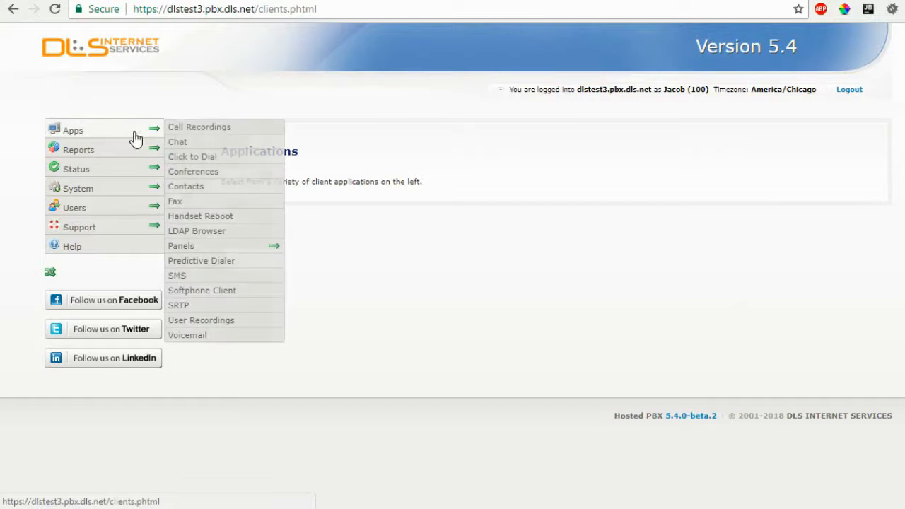
pyautogui.click(209, 187)
pyautogui.scroll(-16, 469, 262)
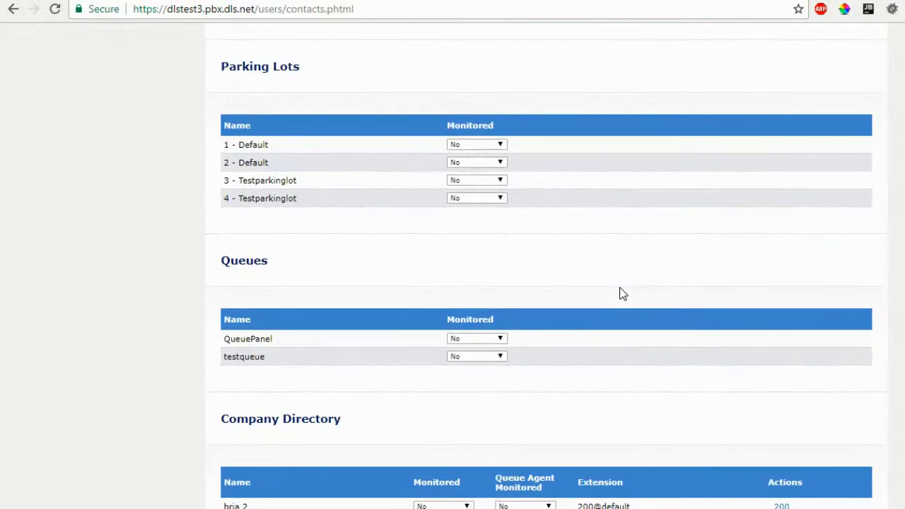
pyautogui.scroll(-2, 620, 288)
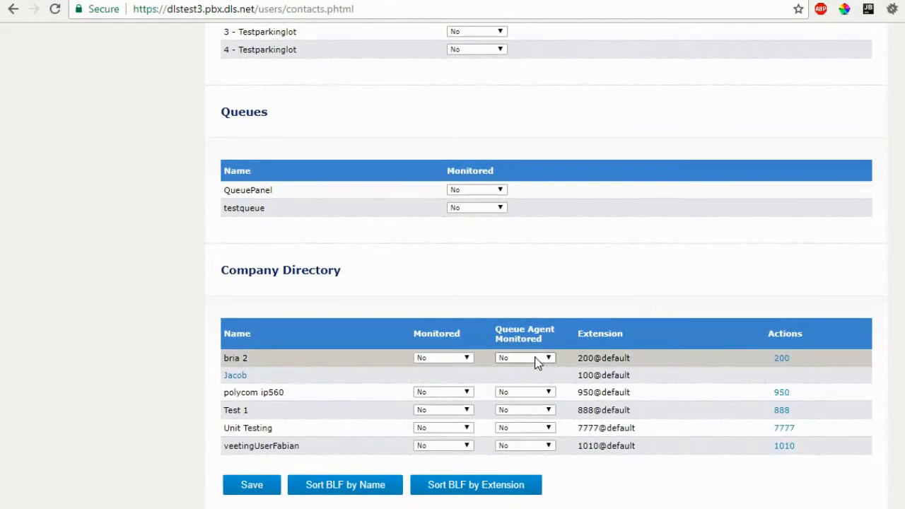